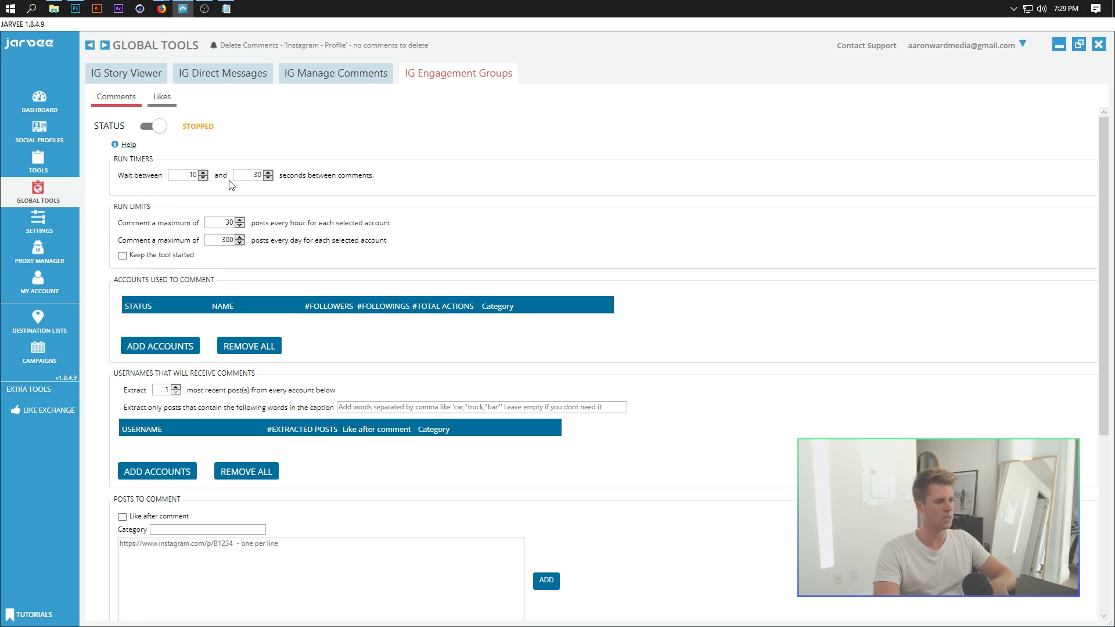
Step: Add the Instagram - Profile account (3980 followers, 908 followings) as a commenting account
{"action": "double_click", "coordinate": [249, 176]}
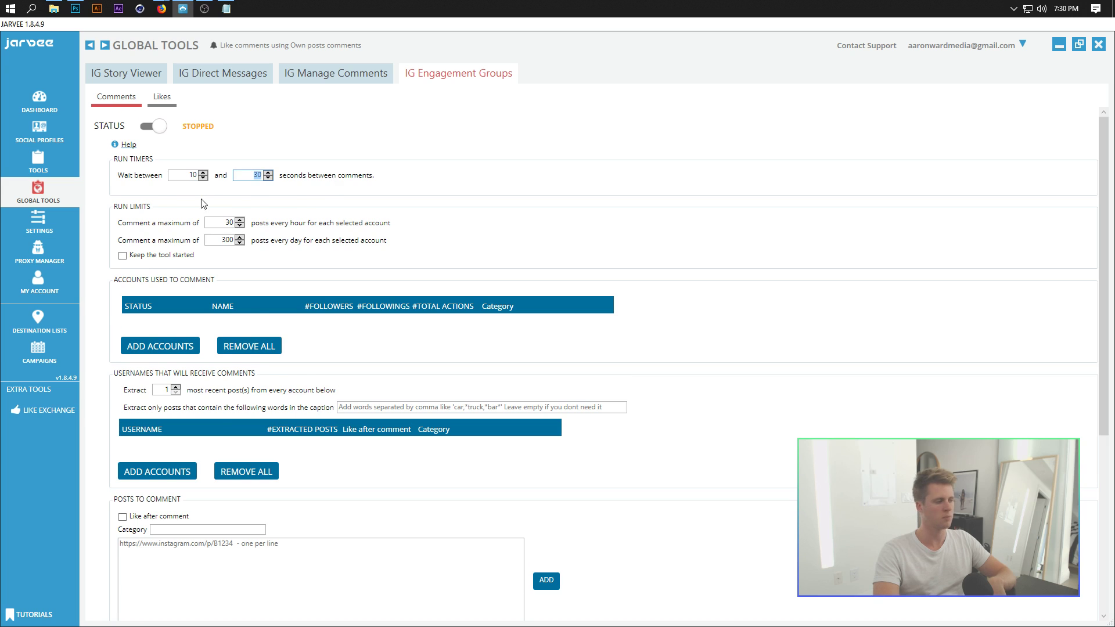
{"action": "scroll", "coordinate": [107, 222], "scroll_direction": "down", "scroll_amount": 2}
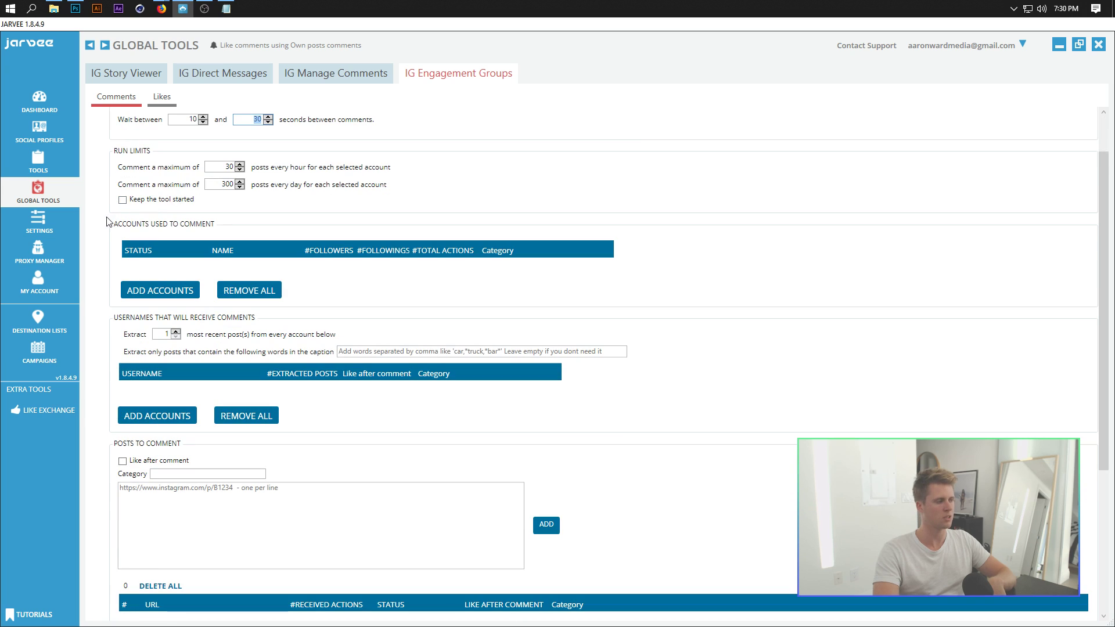
{"action": "left_click", "coordinate": [122, 290]}
{"action": "left_click", "coordinate": [332, 267]}
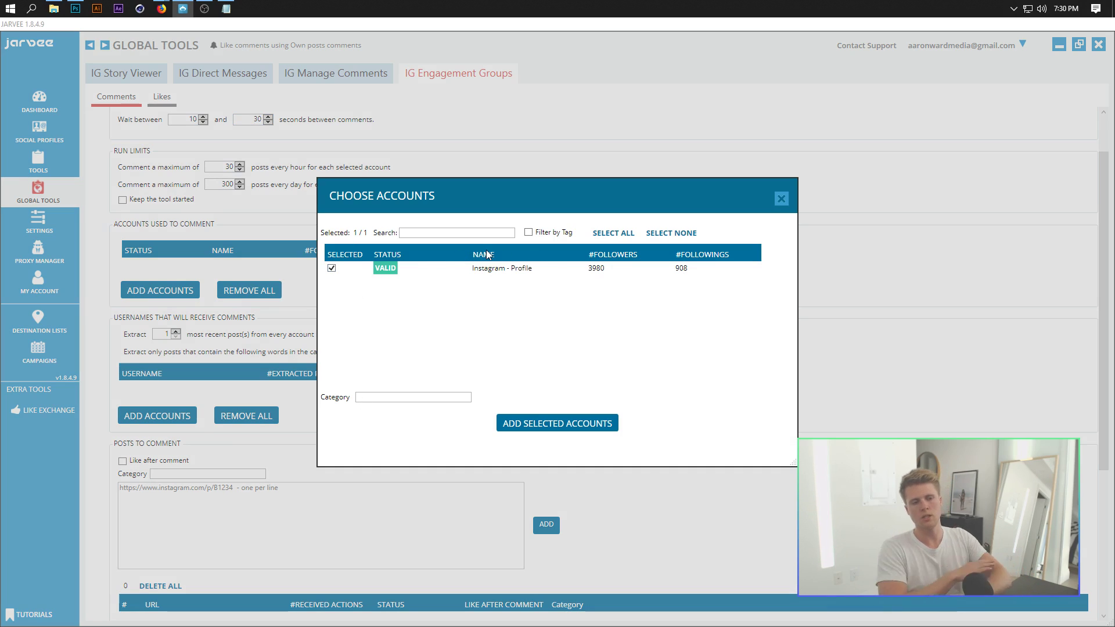
{"action": "left_click", "coordinate": [557, 423]}
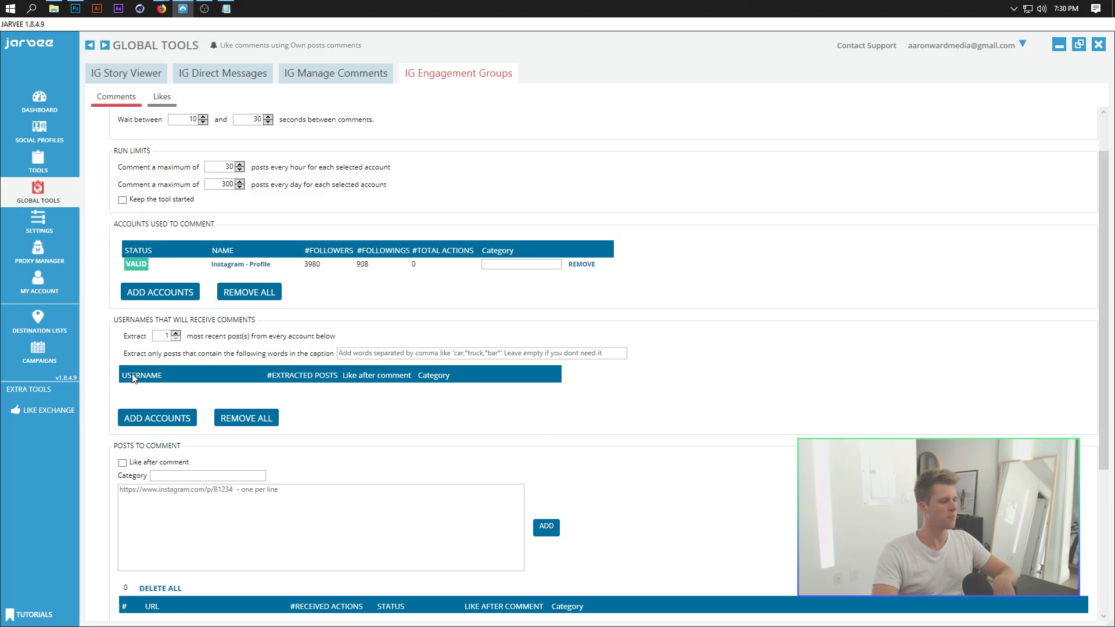
{"action": "scroll", "coordinate": [99, 262], "scroll_direction": "down", "scroll_amount": 1}
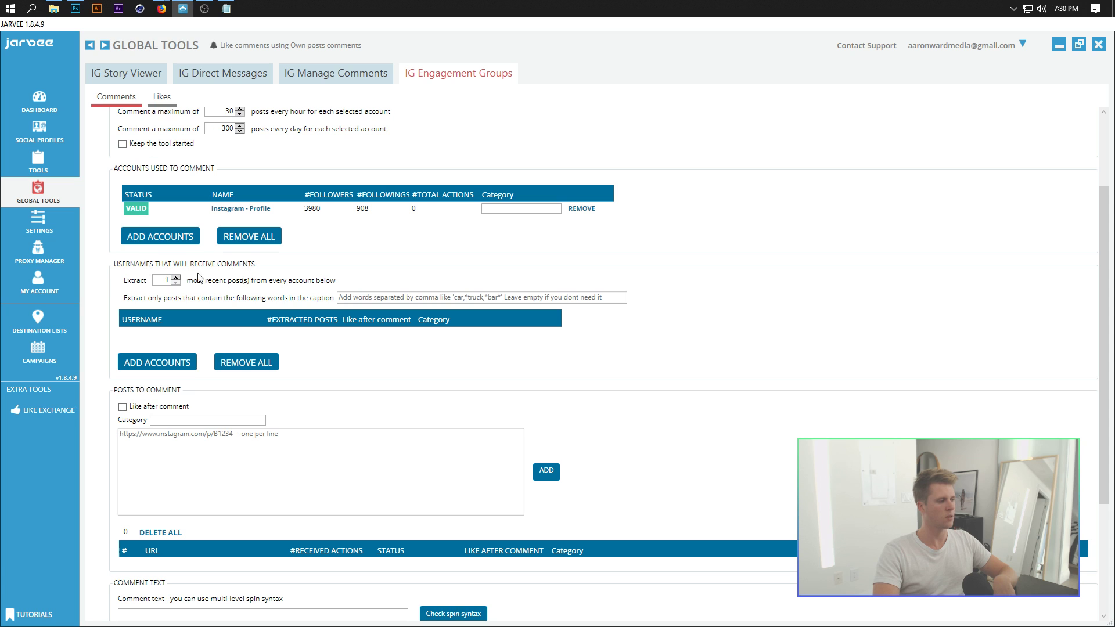
{"action": "left_click", "coordinate": [166, 363]}
{"action": "left_click", "coordinate": [363, 297]}
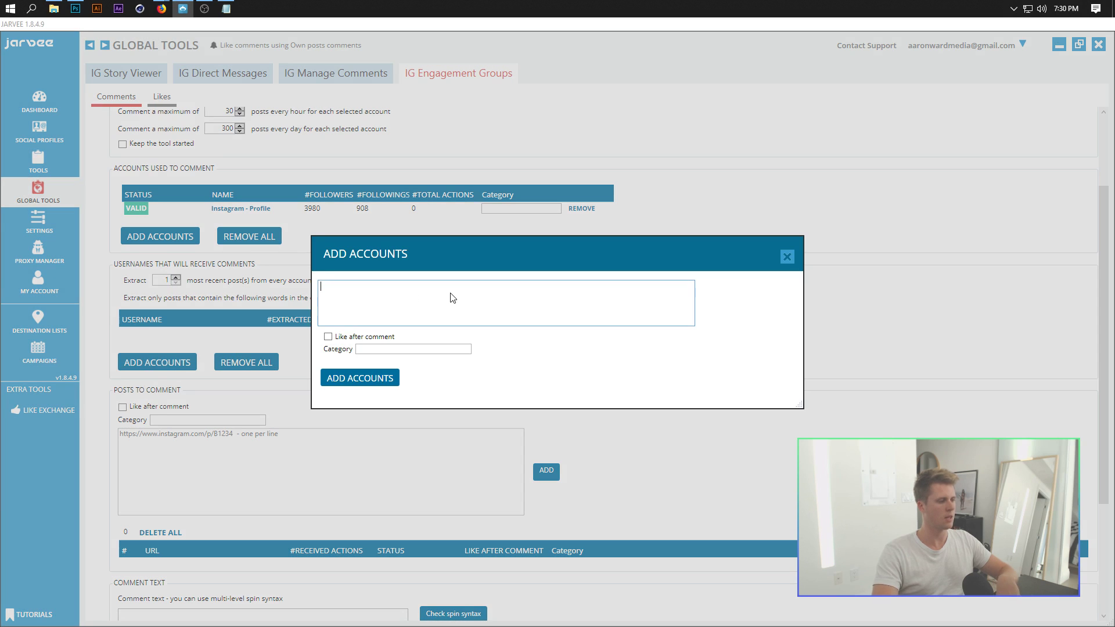
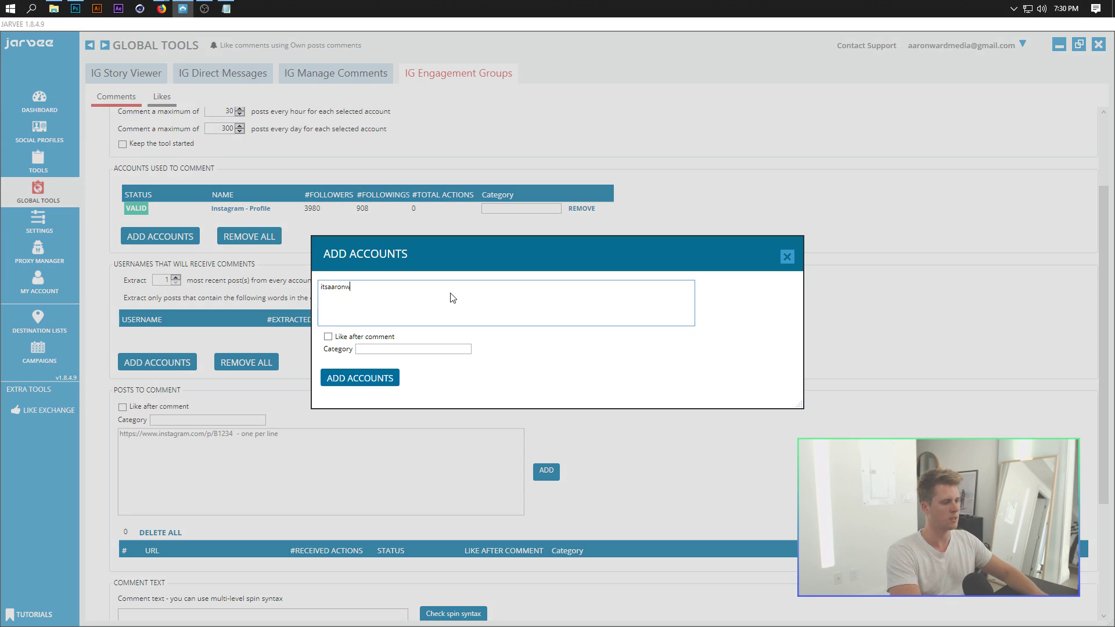
{"action": "left_click", "coordinate": [359, 378]}
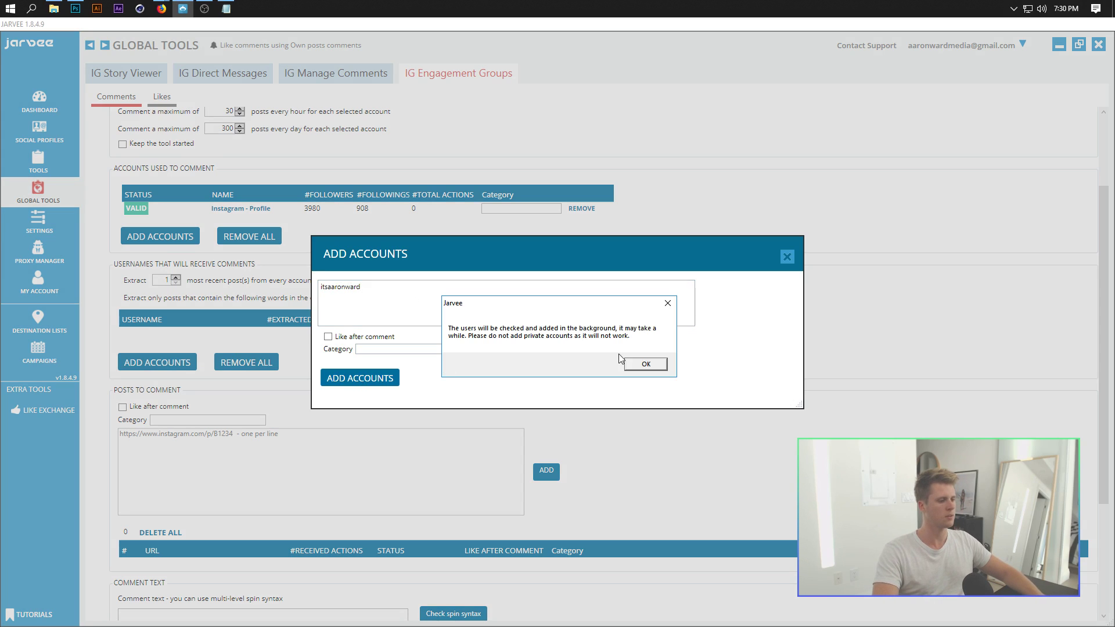
{"action": "left_click", "coordinate": [655, 366]}
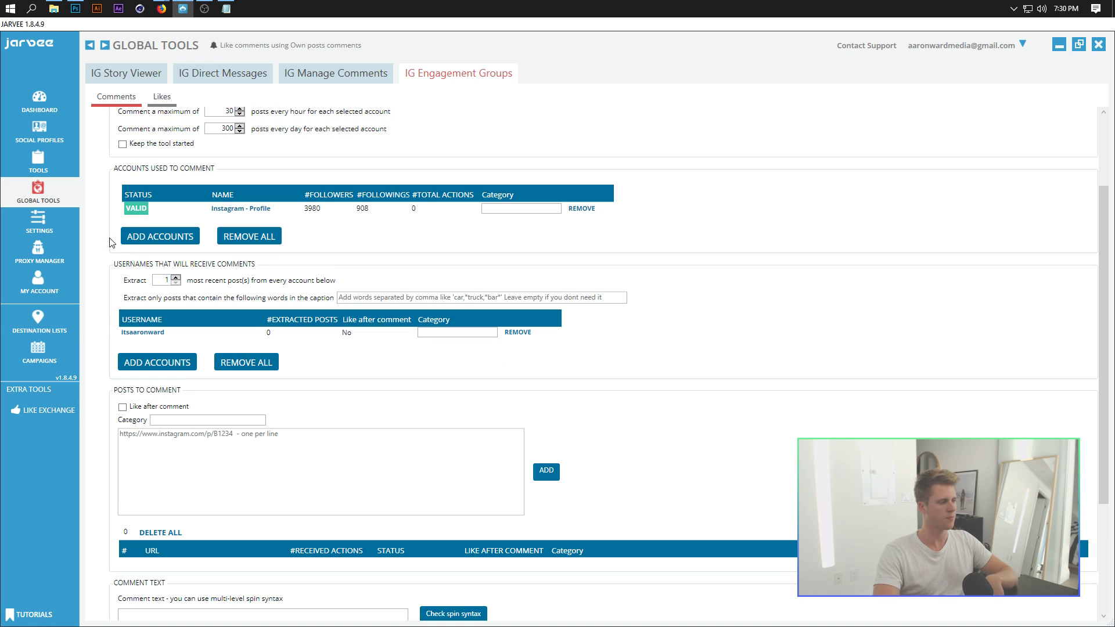
{"action": "scroll", "coordinate": [109, 249], "scroll_direction": "down", "scroll_amount": 2}
{"action": "scroll", "coordinate": [109, 250], "scroll_direction": "down", "scroll_amount": 2}
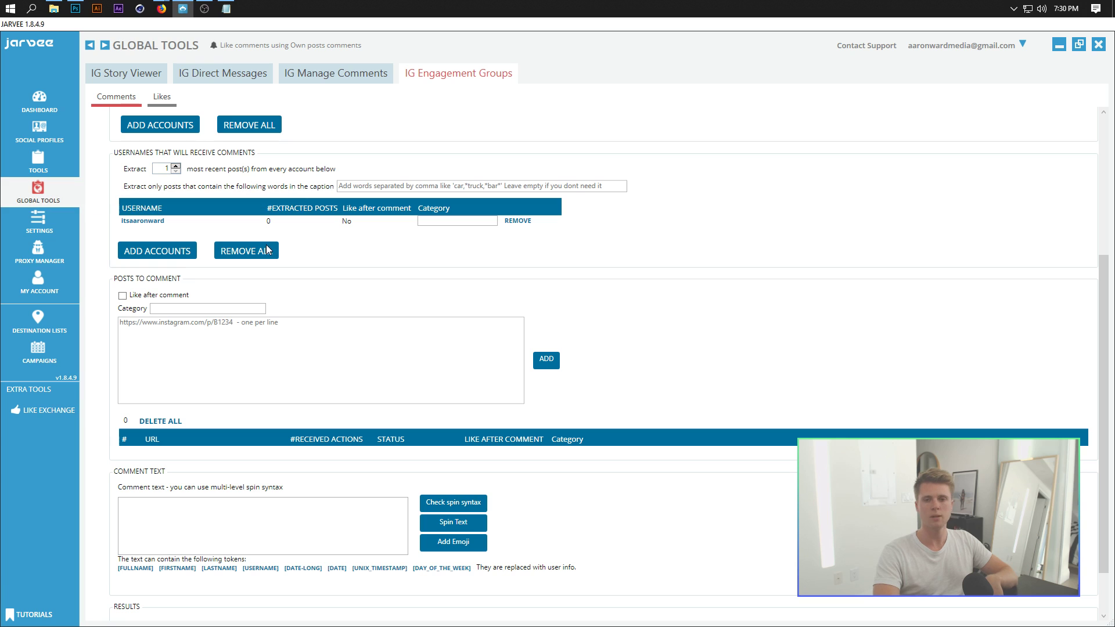
{"action": "left_click", "coordinate": [164, 255]}
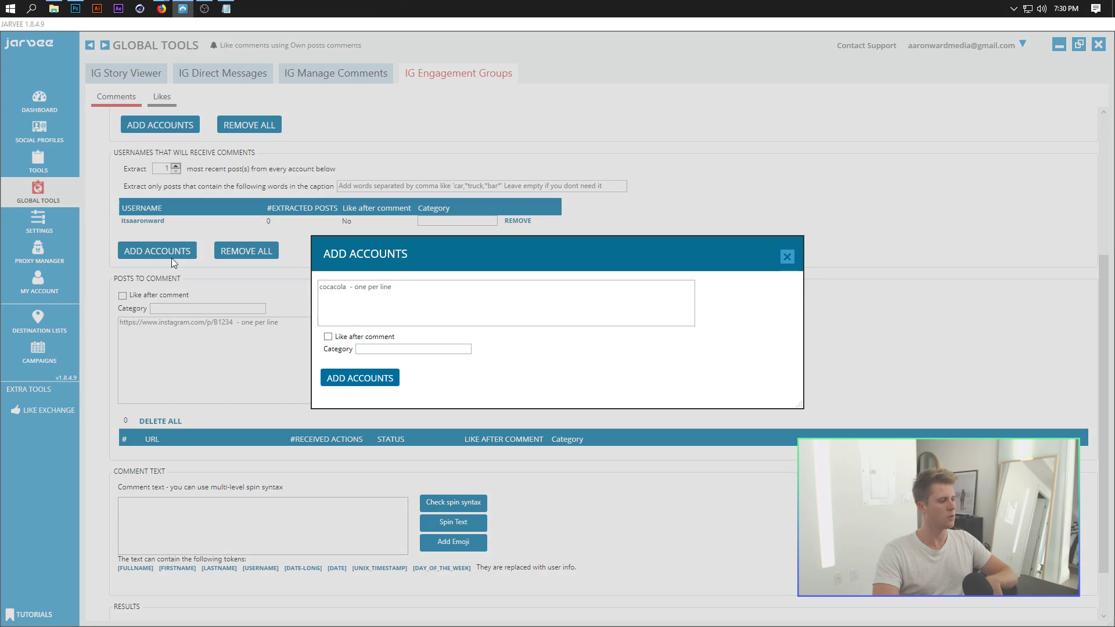
{"action": "left_click_drag", "start_coordinate": [451, 253], "coordinate": [450, 240]}
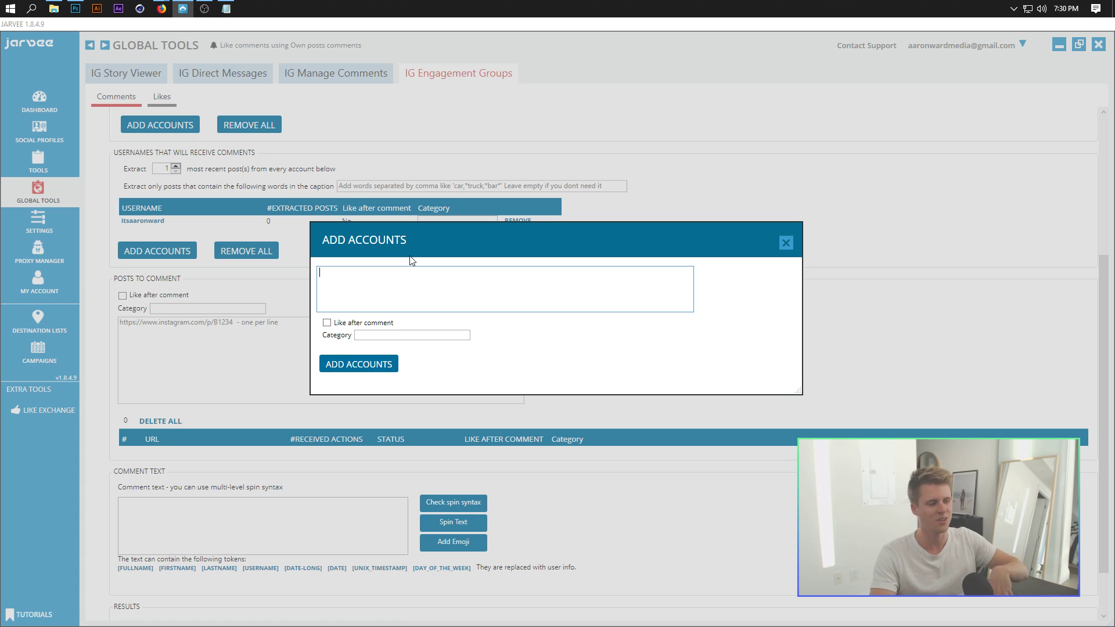
{"action": "left_click_drag", "start_coordinate": [514, 239], "coordinate": [480, 252]}
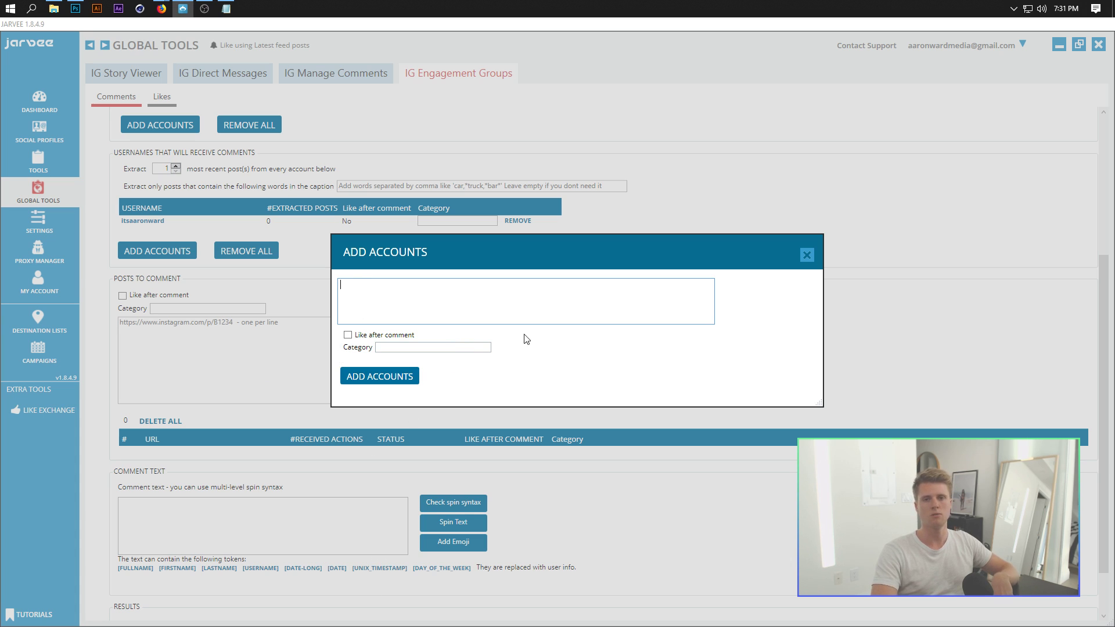
{"action": "left_click", "coordinate": [349, 335]}
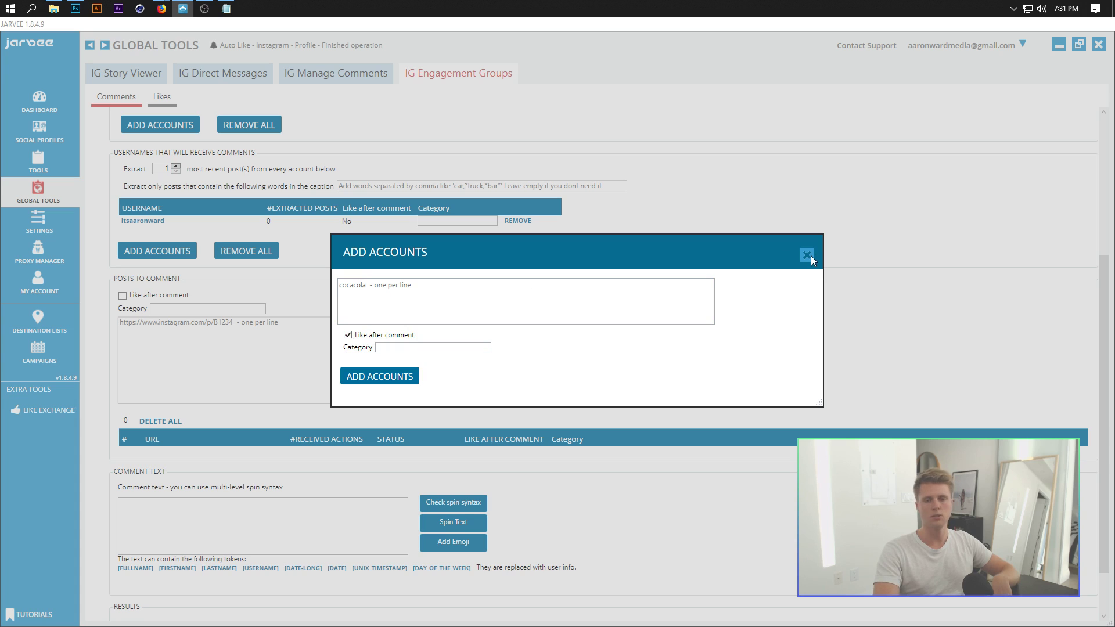
{"action": "left_click", "coordinate": [428, 307]}
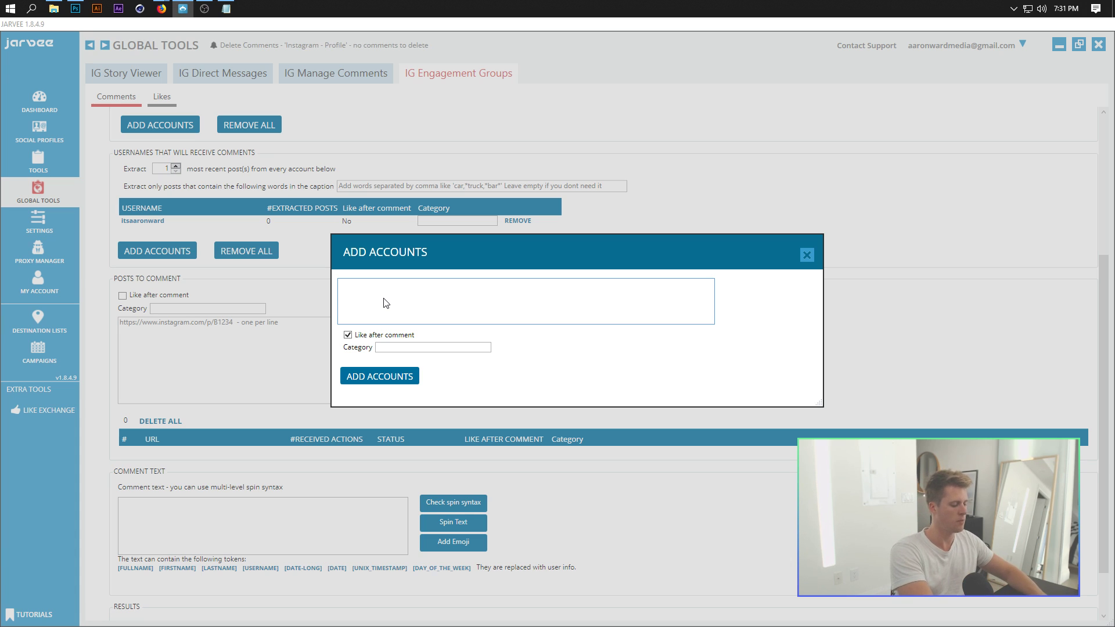
{"action": "type", "text": "rvyvee"}
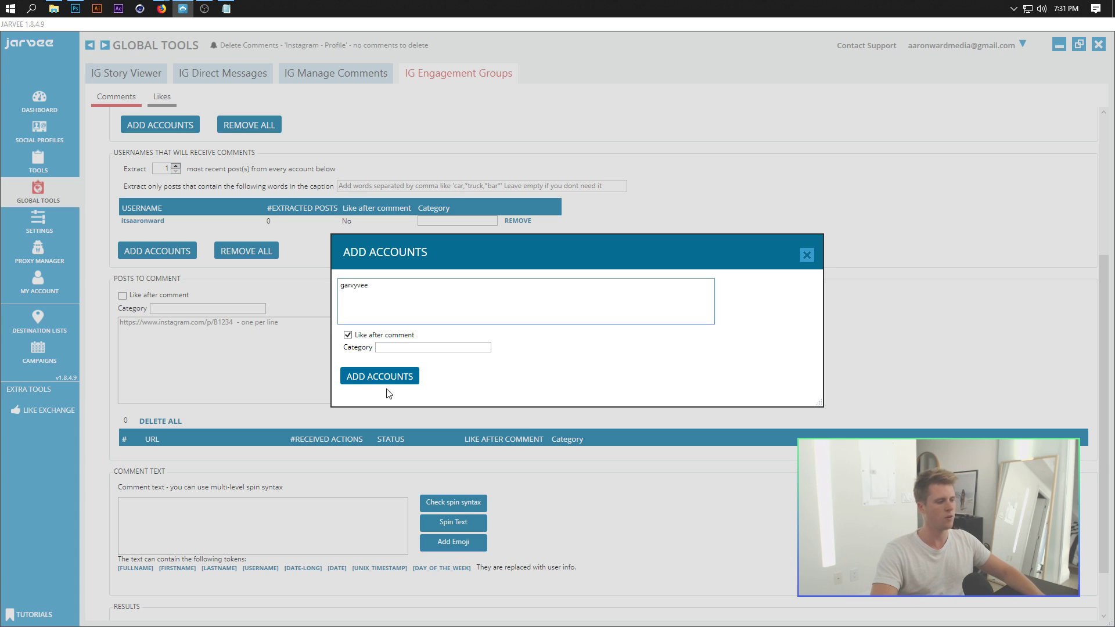
{"action": "left_click", "coordinate": [360, 375]}
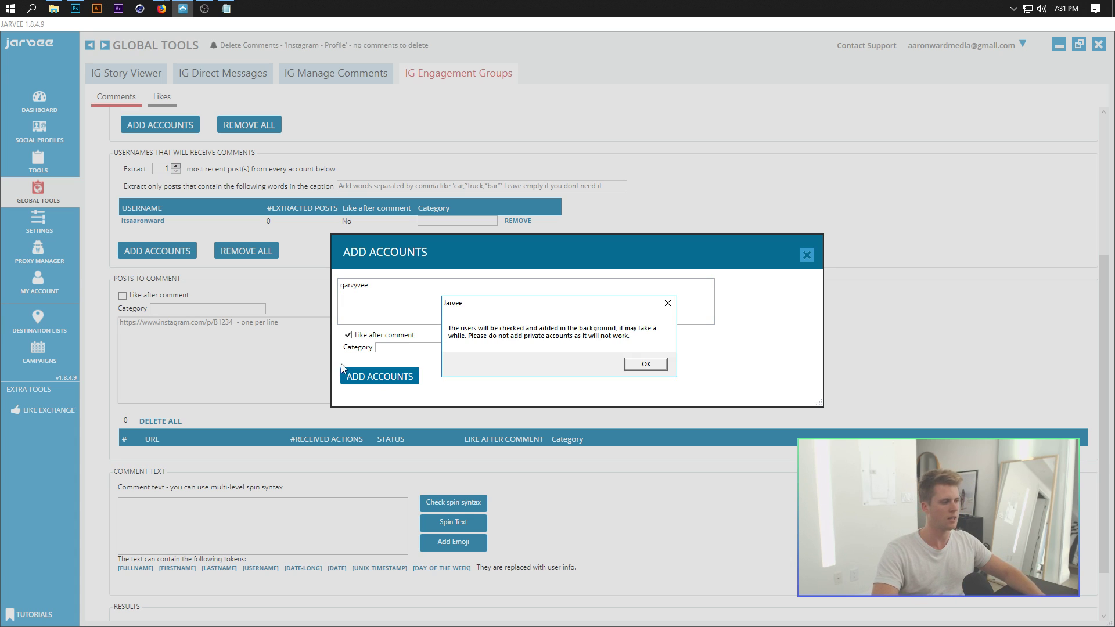
{"action": "left_click", "coordinate": [652, 365]}
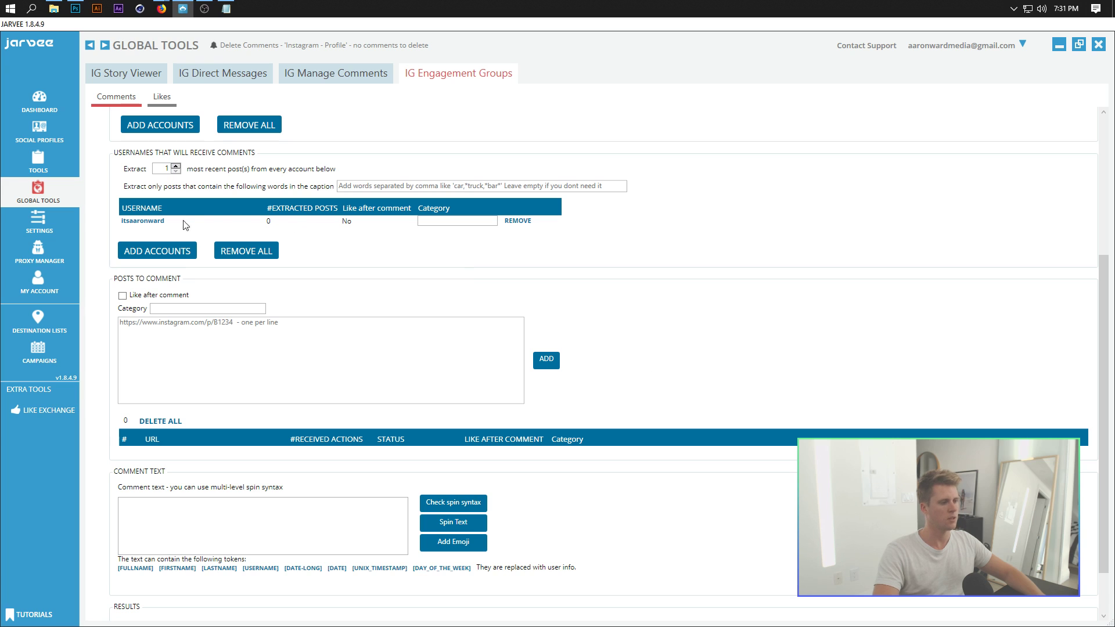
Step: Re-add the second target username correctly as garyvee, with Like after comment ticked
{"action": "left_click", "coordinate": [177, 255]}
{"action": "left_click", "coordinate": [411, 296]}
{"action": "type", "text": "garyvee"}
{"action": "left_click", "coordinate": [329, 336]}
{"action": "left_click", "coordinate": [359, 378]}
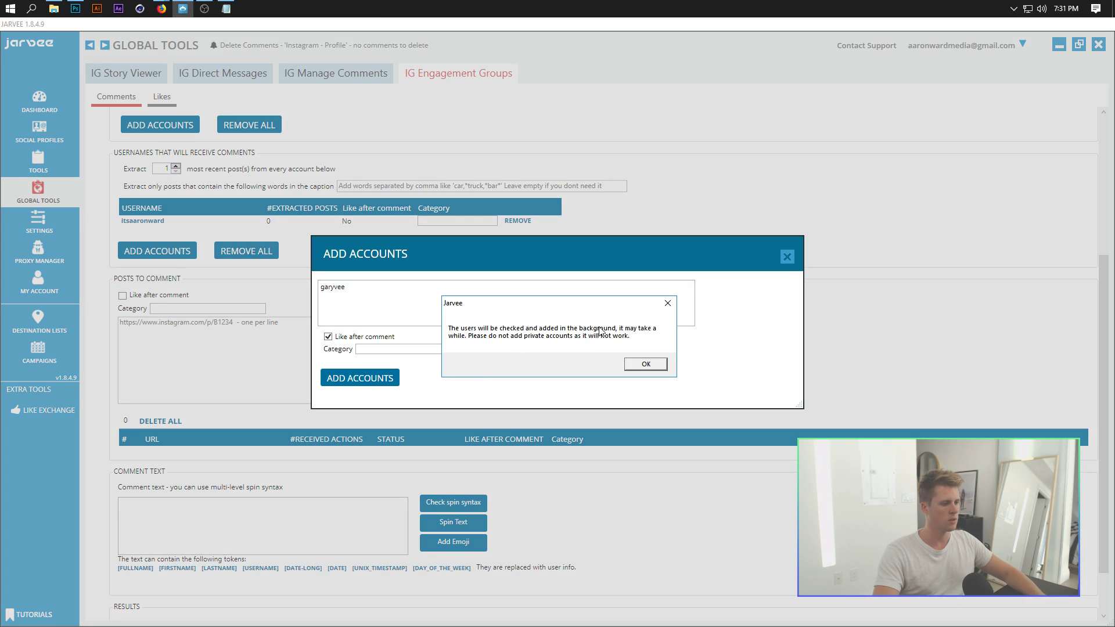
{"action": "left_click", "coordinate": [649, 365]}
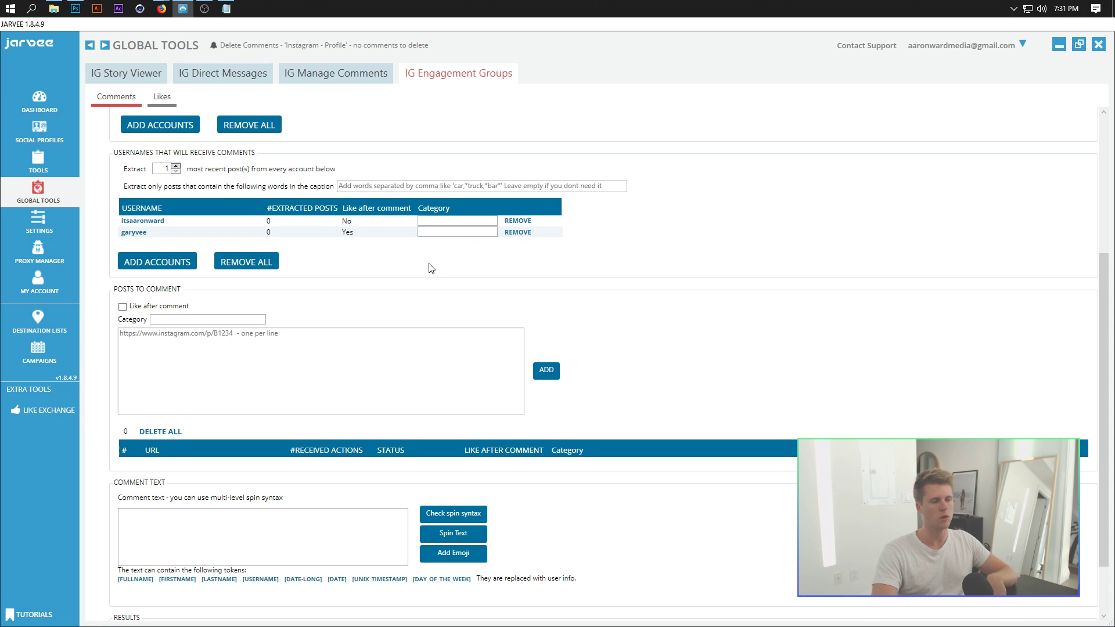
{"action": "scroll", "coordinate": [400, 284], "scroll_direction": "down", "scroll_amount": 1}
Step: Leave the post links empty and tick Like after comment under Posts to Comment
{"action": "left_click", "coordinate": [153, 278]}
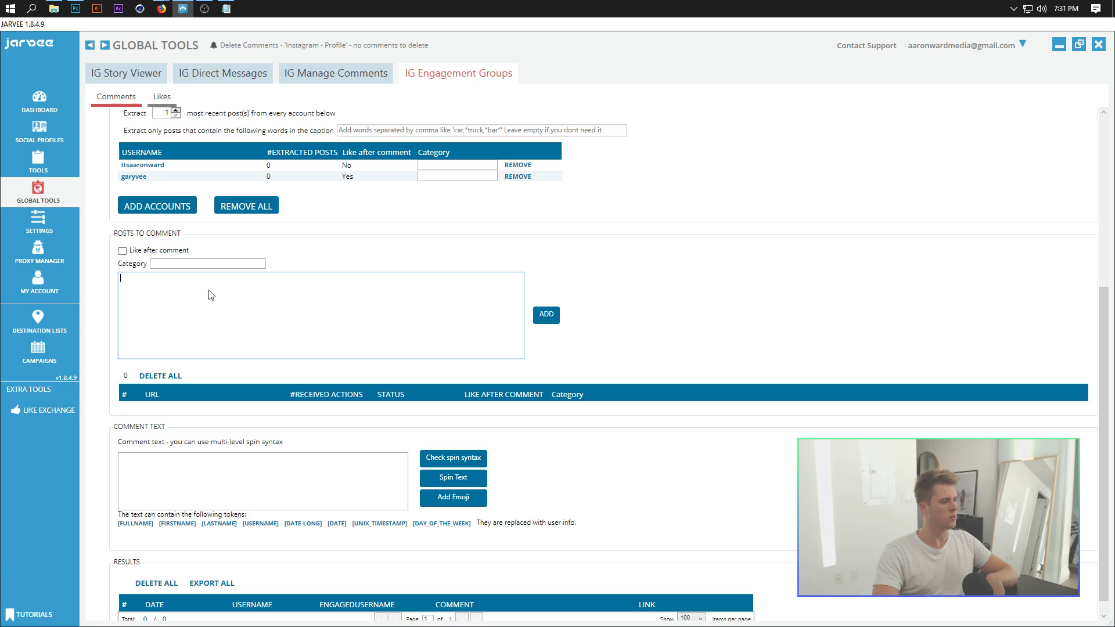
{"action": "left_click", "coordinate": [110, 267]}
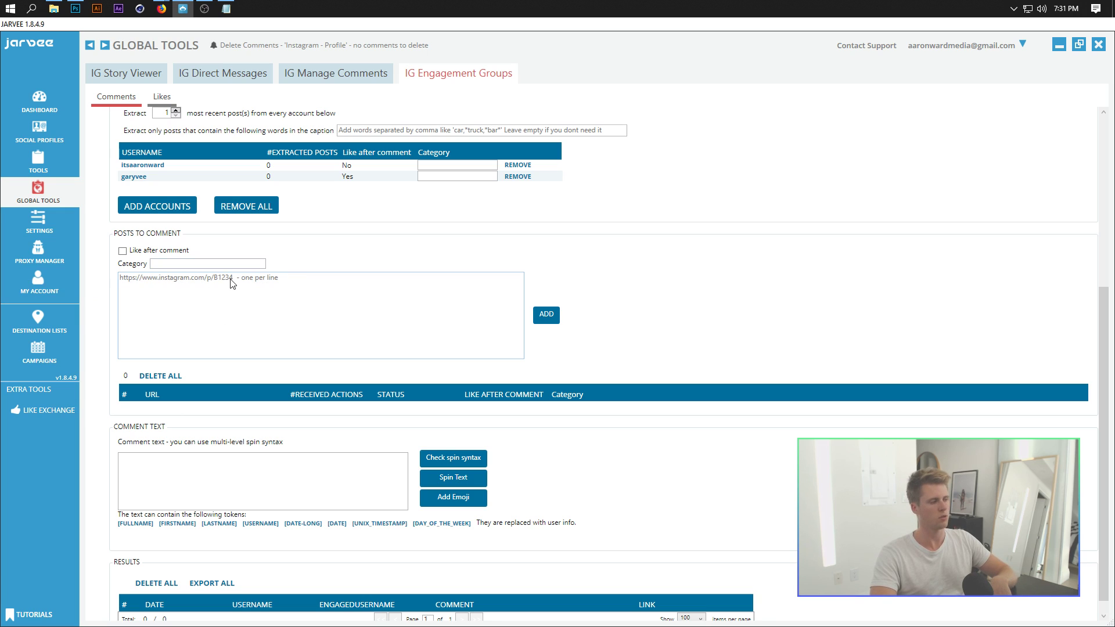
{"action": "left_click", "coordinate": [123, 251]}
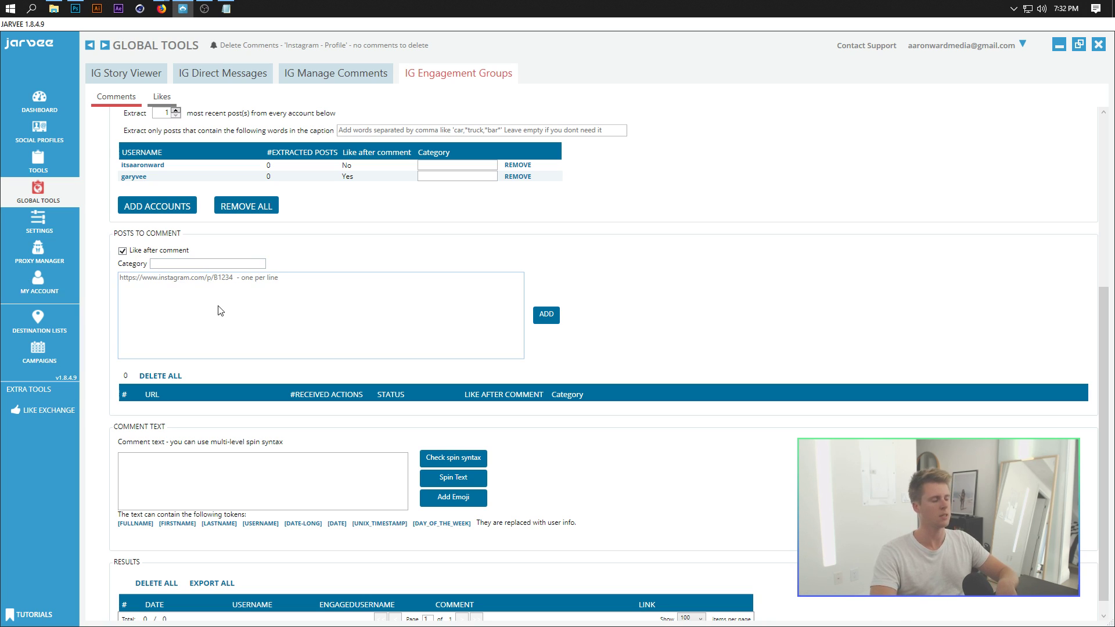
{"action": "scroll", "coordinate": [296, 270], "scroll_direction": "up", "scroll_amount": 1}
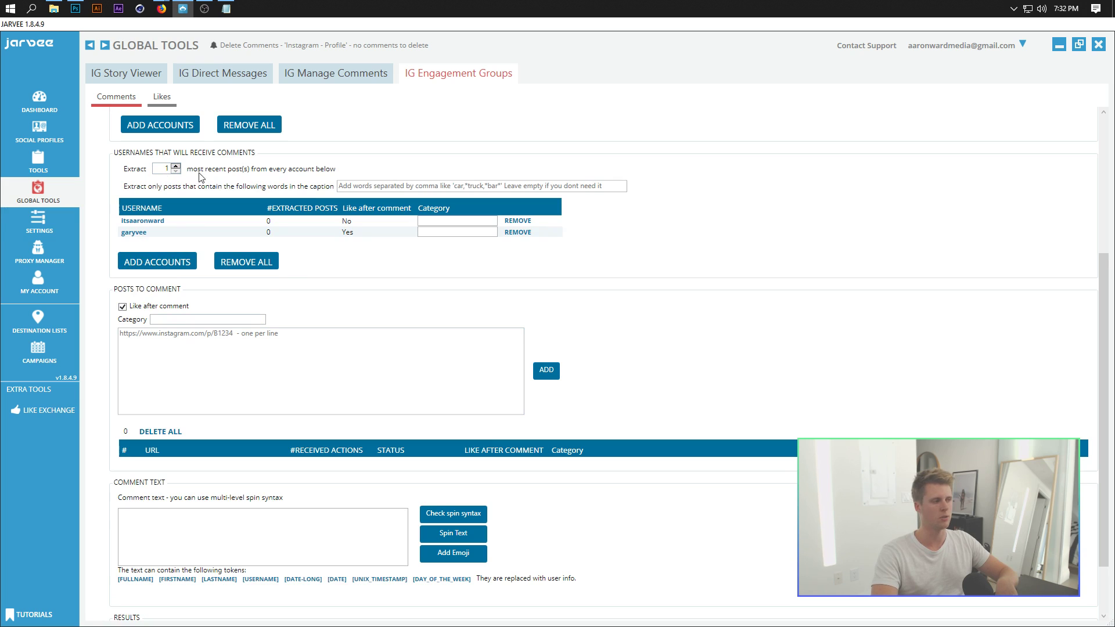
{"action": "scroll", "coordinate": [349, 183], "scroll_direction": "down", "scroll_amount": 1}
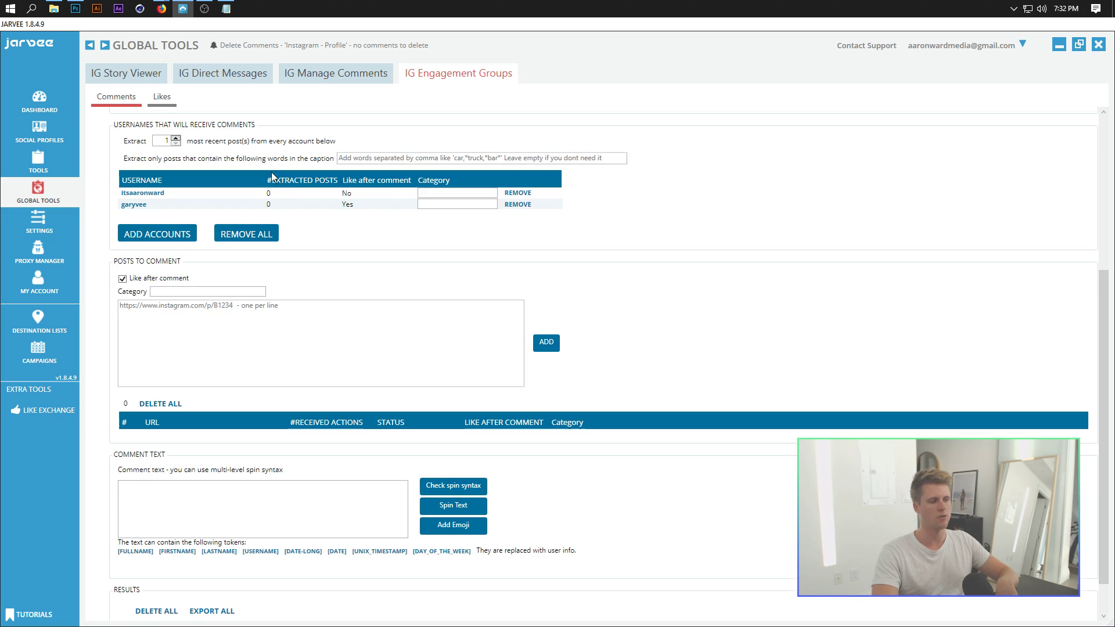
{"action": "scroll", "coordinate": [581, 212], "scroll_direction": "down", "scroll_amount": 1}
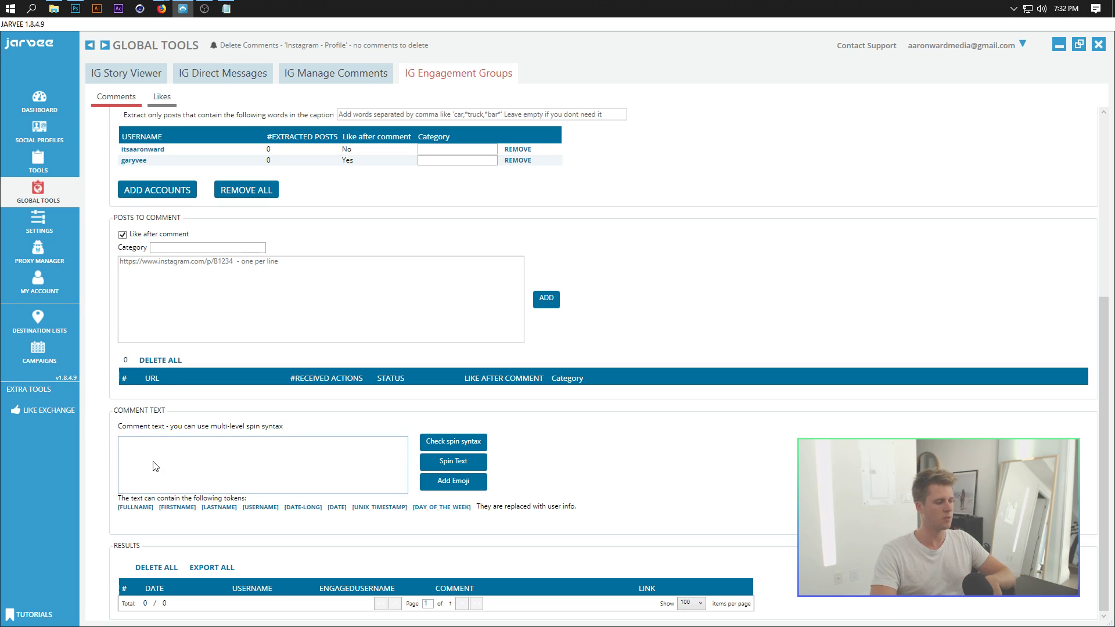
Step: Type the comment text {Cool|Gr8 Post| and bring up the Select Emoji picker
{"action": "left_click", "coordinate": [215, 469]}
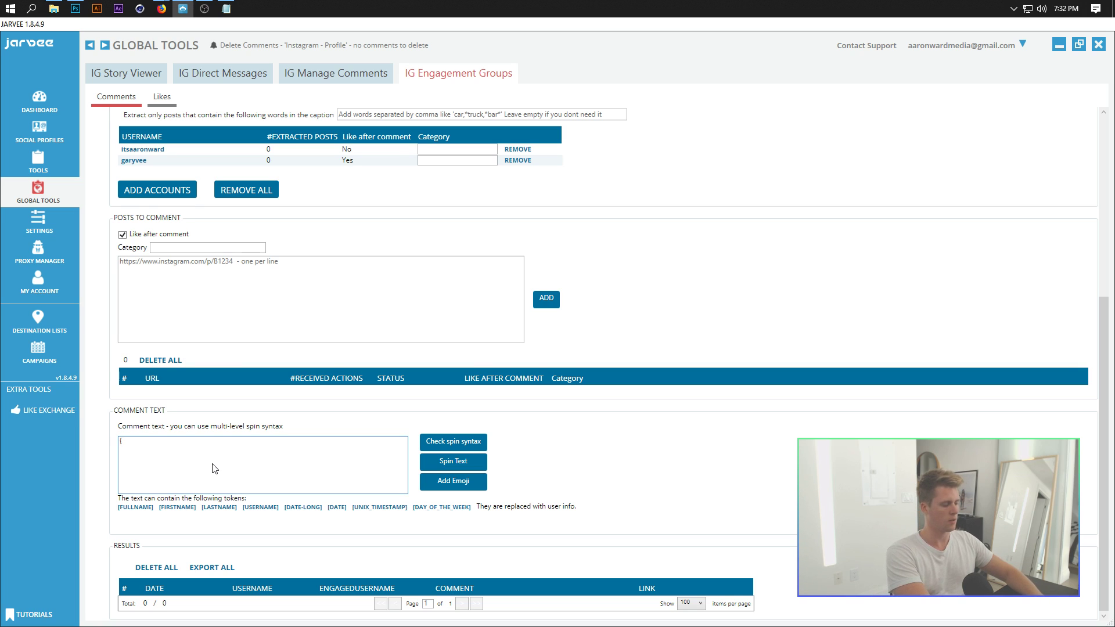
{"action": "type", "text": "{Cool"}
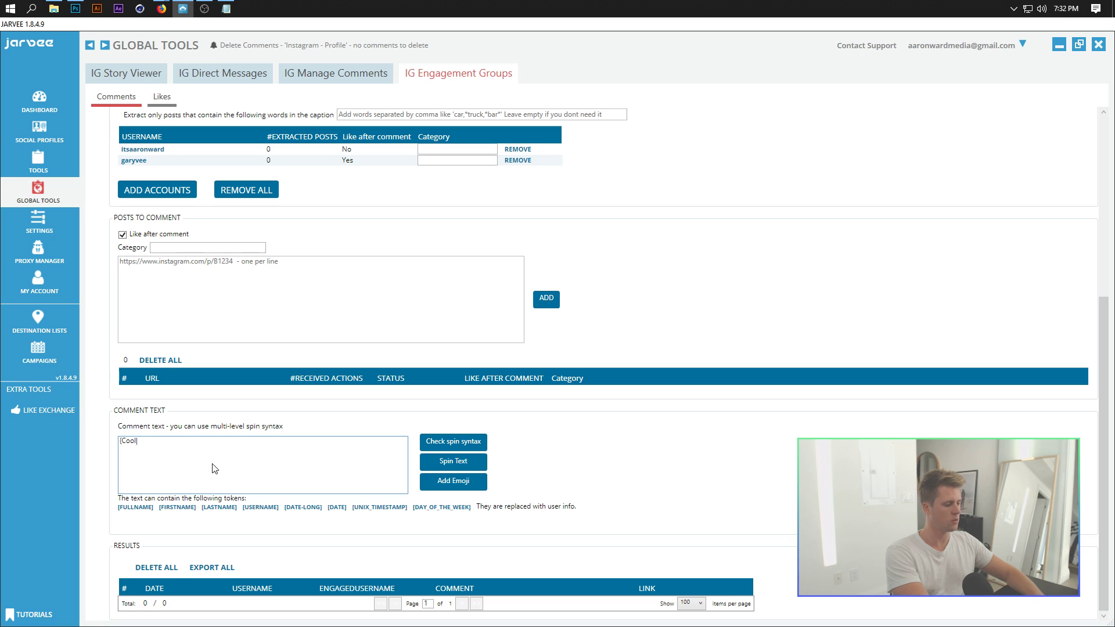
{"action": "type", "text": "|Gr8 Post|"}
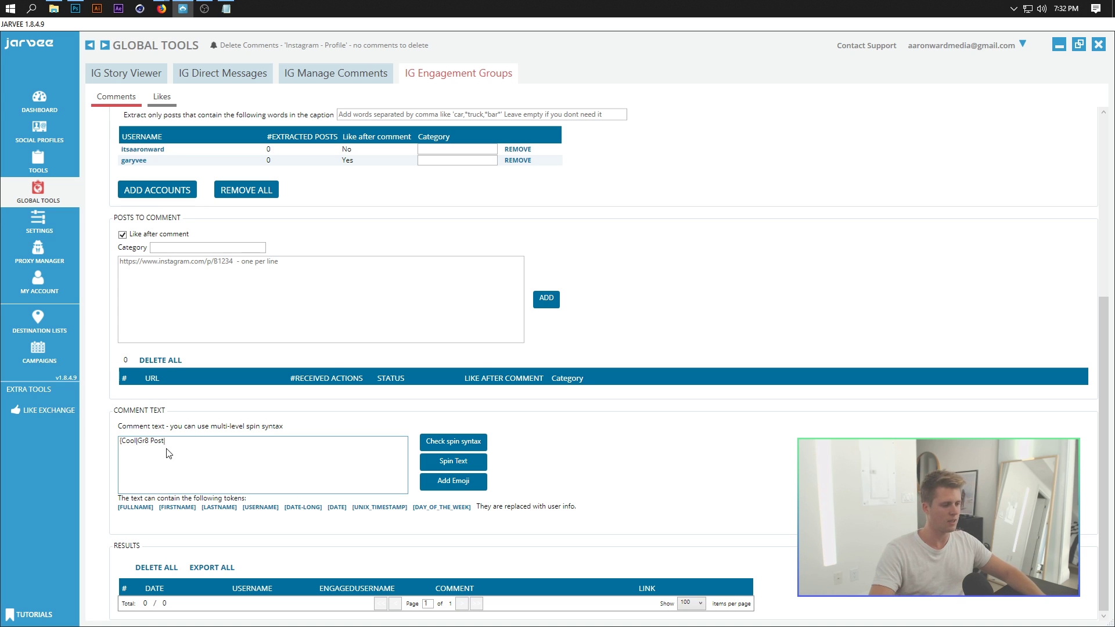
{"action": "left_click", "coordinate": [454, 478]}
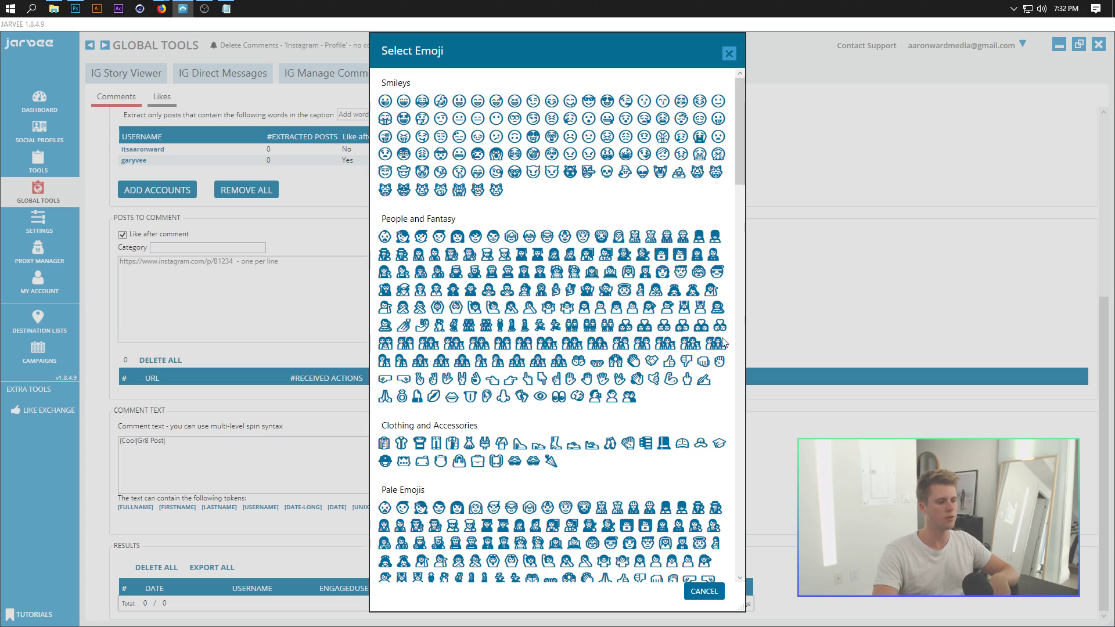
Step: Append a thumbs-up emoji, close the spintax with }, and verify the spin syntax
{"action": "left_click", "coordinate": [670, 361]}
{"action": "type", "text": "}"}
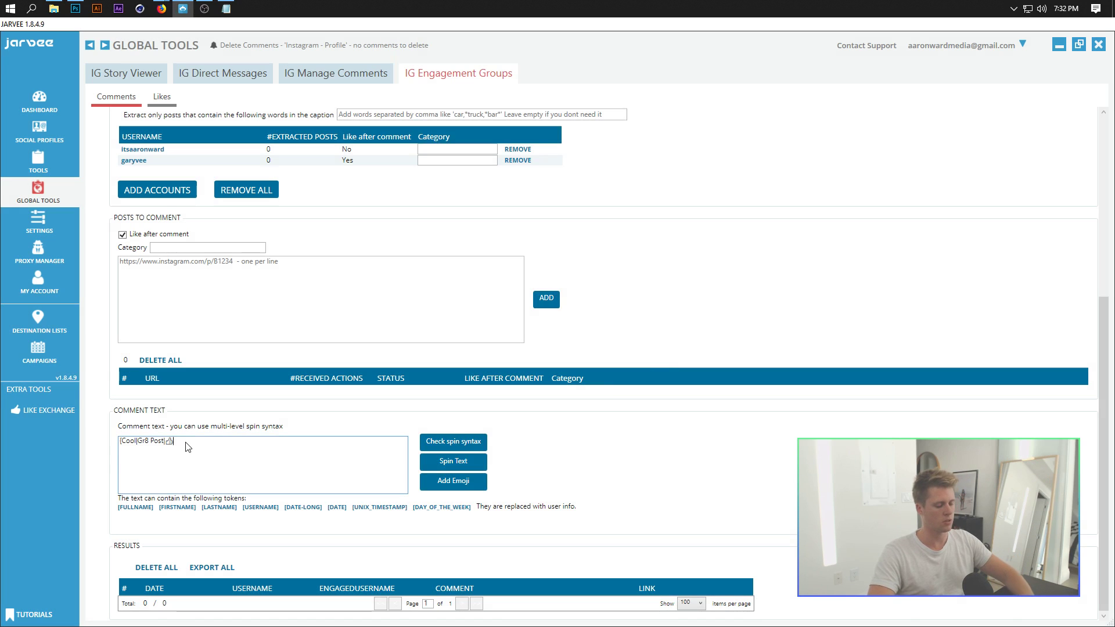
{"action": "left_click", "coordinate": [463, 442]}
{"action": "left_click", "coordinate": [617, 362]}
{"action": "left_click", "coordinate": [447, 444]}
{"action": "left_click", "coordinate": [595, 364]}
{"action": "left_click", "coordinate": [449, 444]}
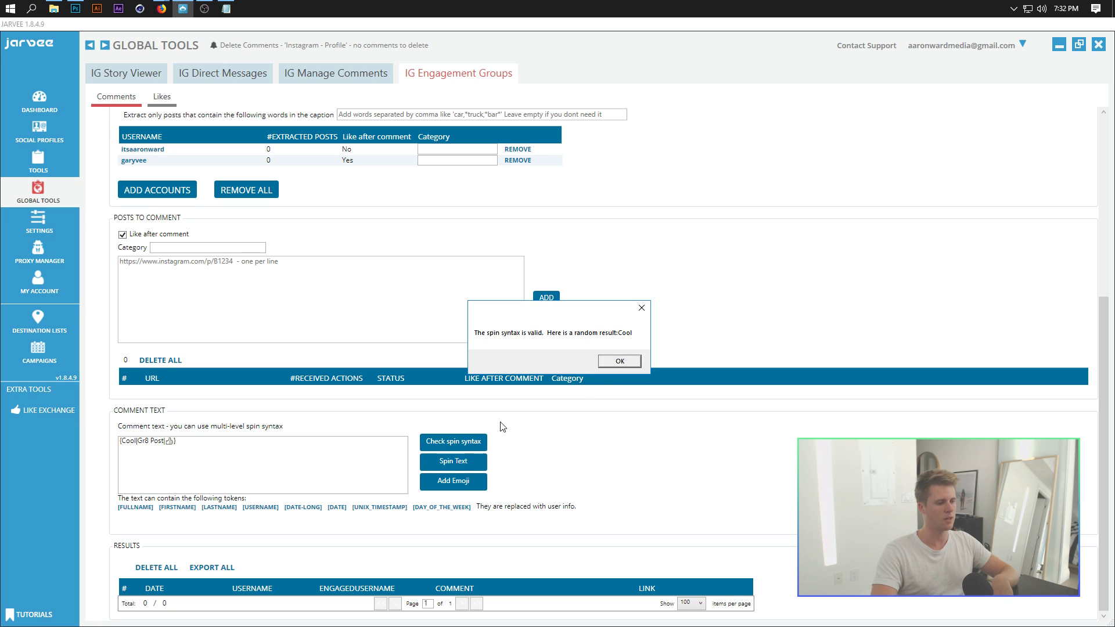
{"action": "left_click", "coordinate": [615, 363]}
{"action": "left_click", "coordinate": [460, 442]}
{"action": "left_click", "coordinate": [619, 361]}
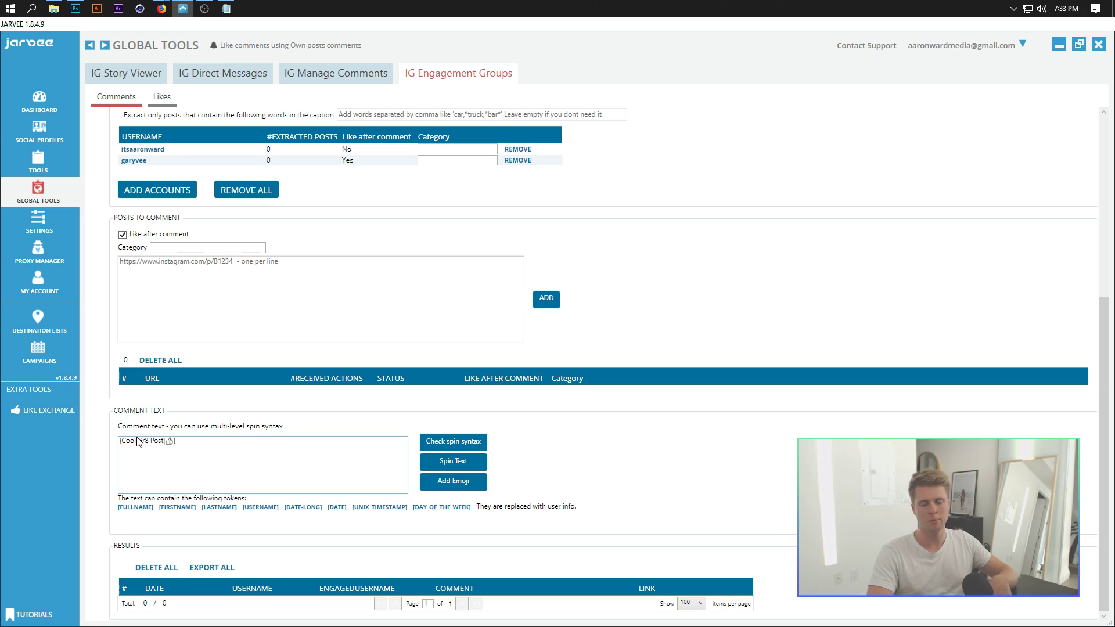
{"action": "left_click_drag", "start_coordinate": [193, 448], "coordinate": [71, 445]}
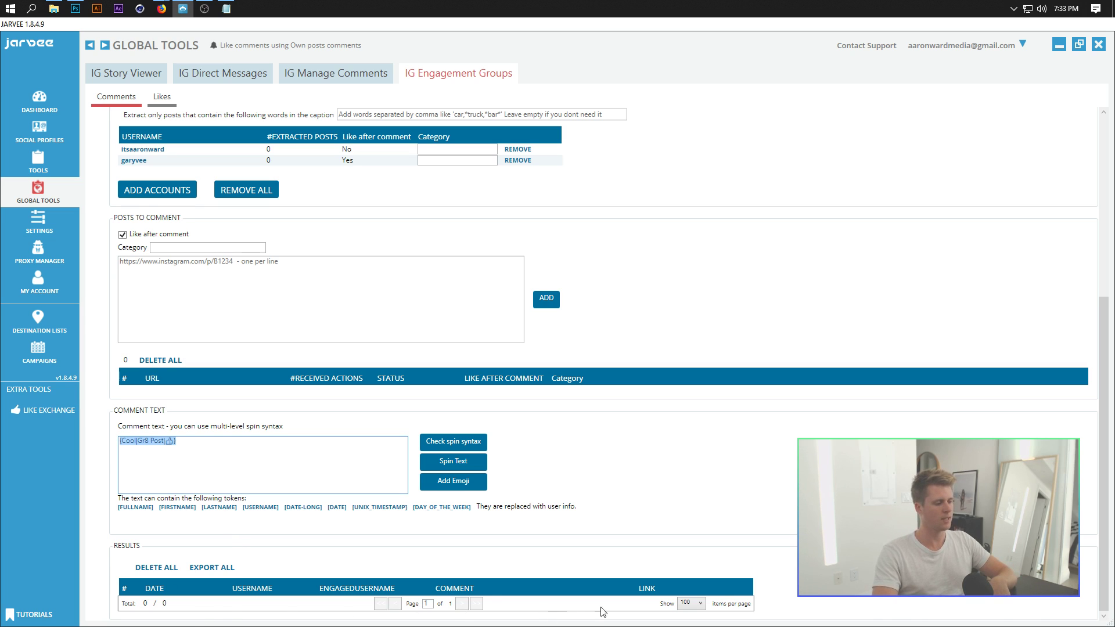
{"action": "scroll", "coordinate": [145, 616], "scroll_direction": "up", "scroll_amount": 5}
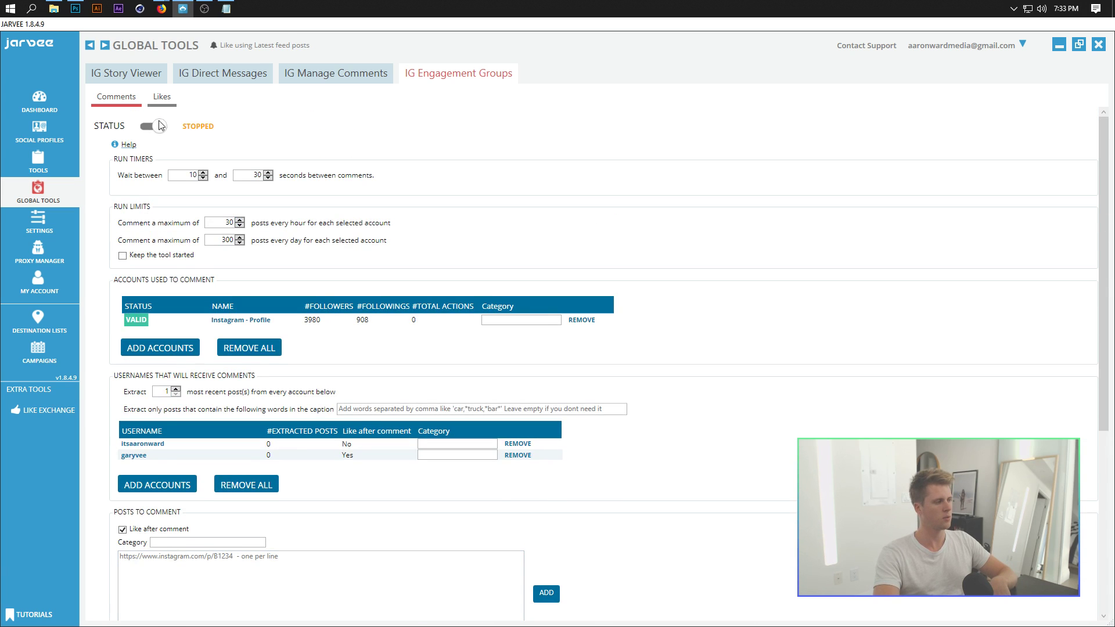
Step: On the Likes sub-tab, add Instagram - Profile as the liking account
{"action": "left_click", "coordinate": [163, 99]}
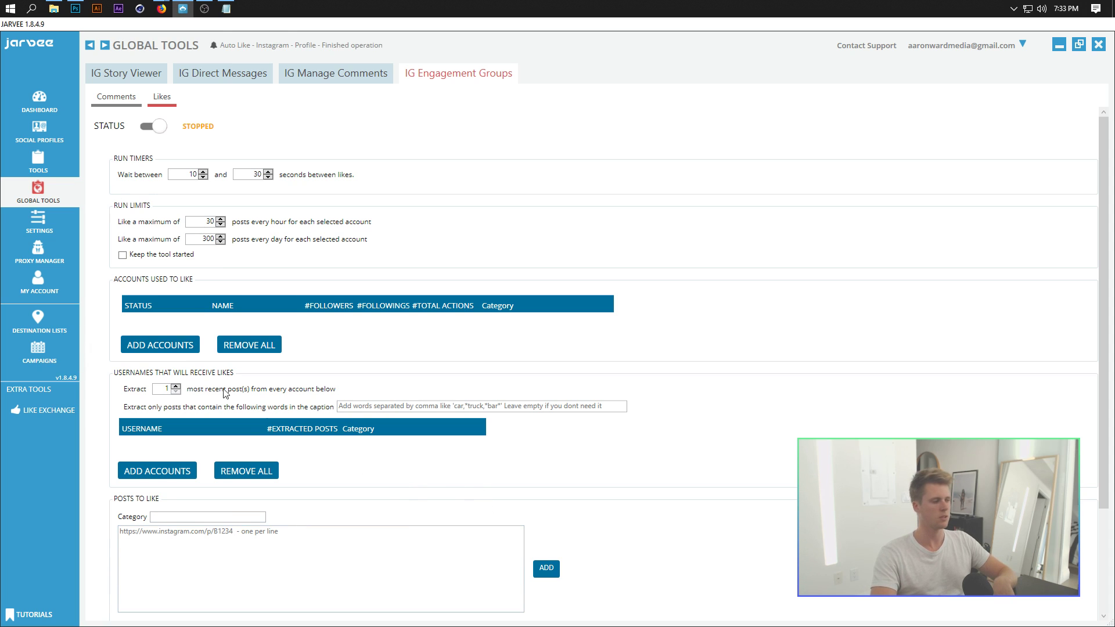
{"action": "left_click", "coordinate": [164, 346]}
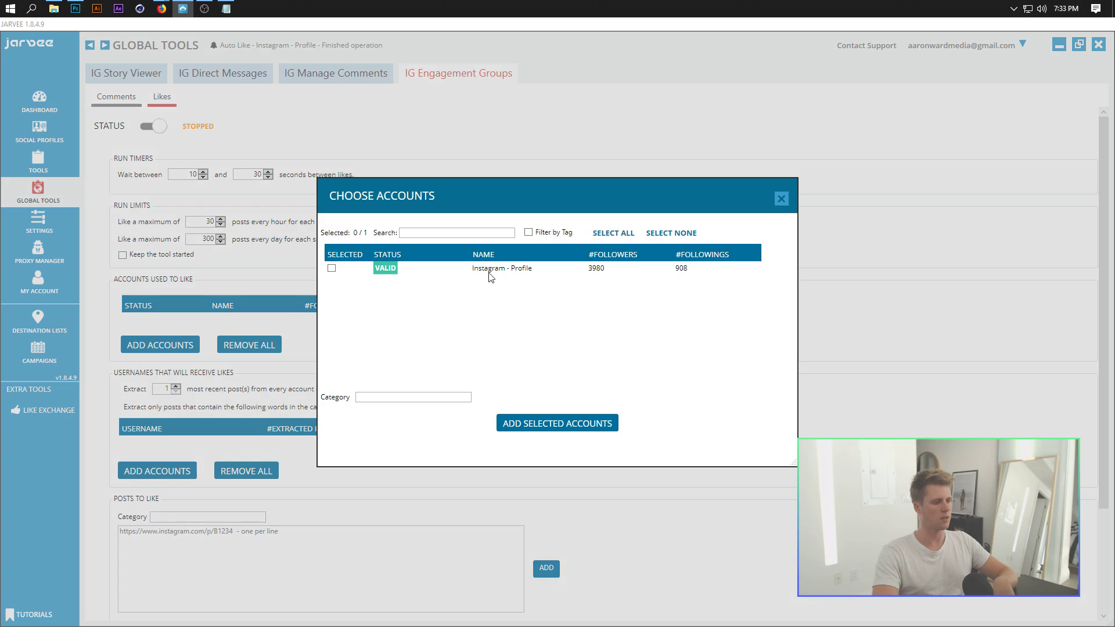
{"action": "left_click", "coordinate": [332, 269]}
{"action": "left_click", "coordinate": [556, 423]}
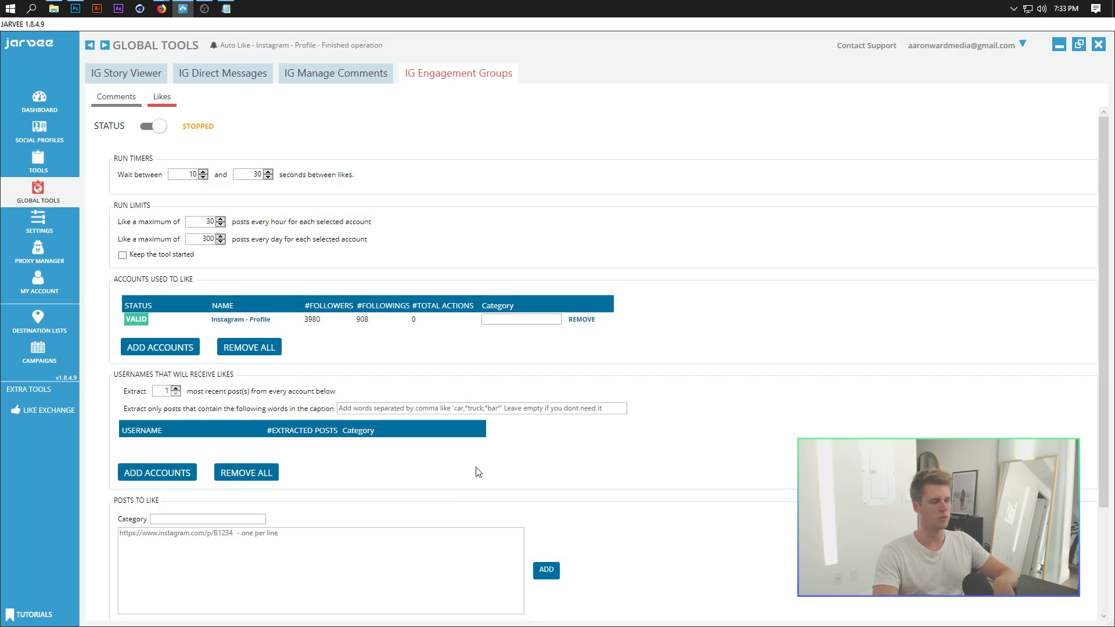
{"action": "left_click", "coordinate": [154, 473]}
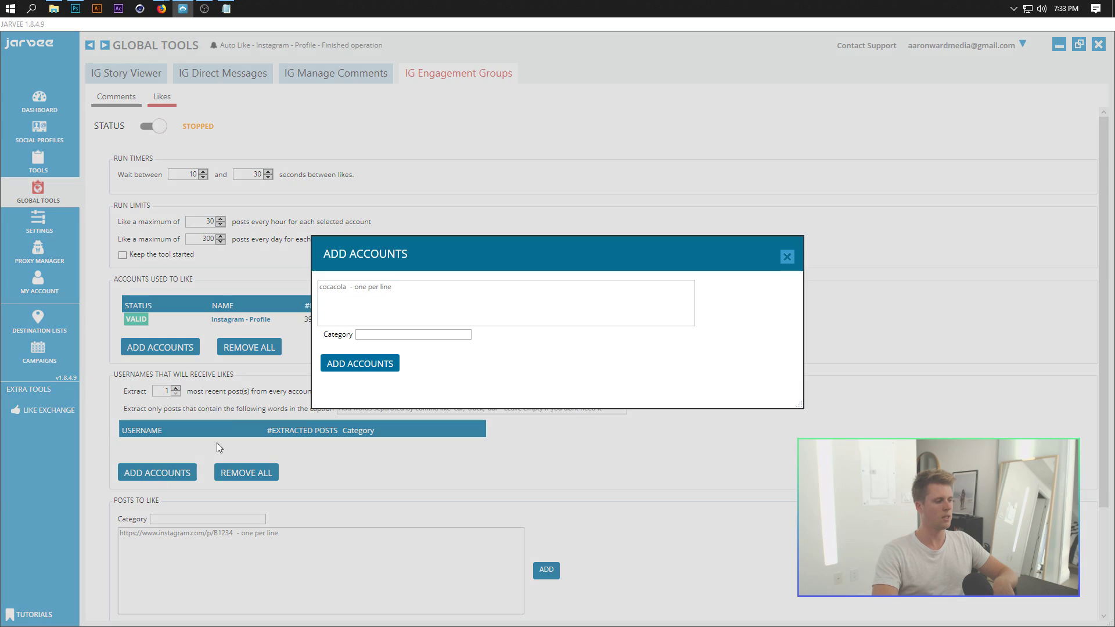
{"action": "left_click", "coordinate": [384, 300]}
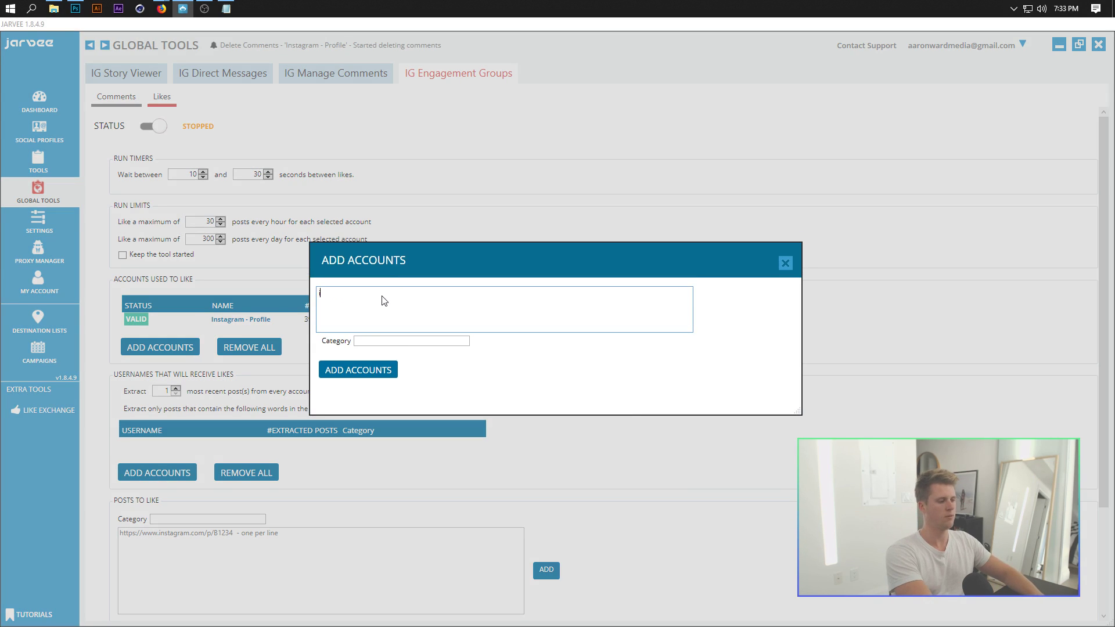
{"action": "type", "text": "itssa"}
{"action": "key", "text": "BackSpace"}
{"action": "key", "text": "BackSpace"}
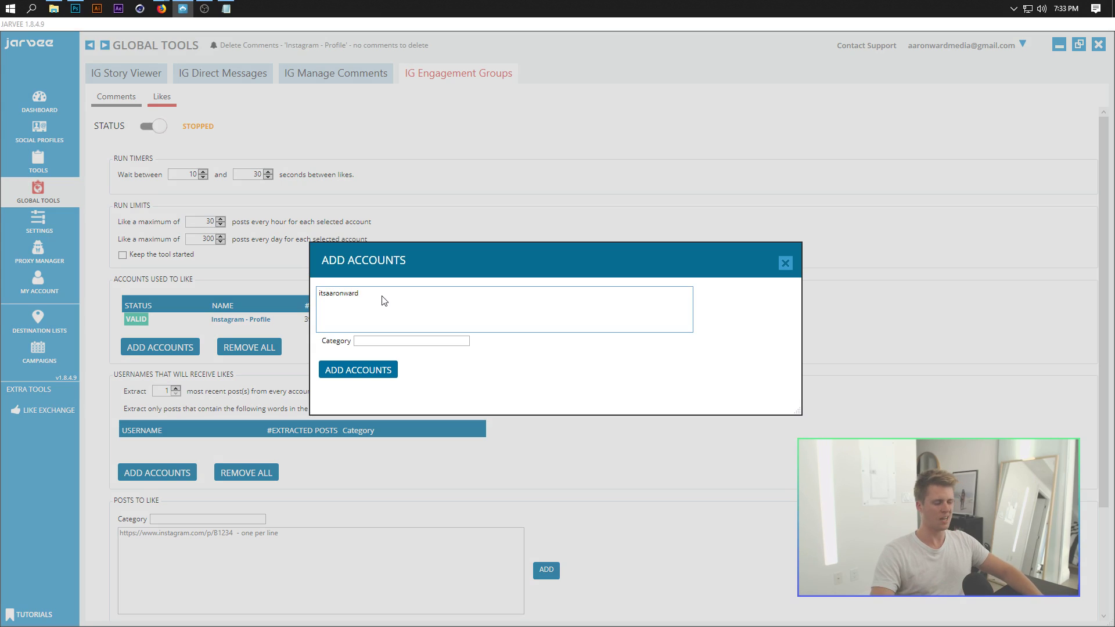
{"action": "left_click", "coordinate": [357, 370]}
{"action": "left_click", "coordinate": [630, 363]}
Step: Add garyvee as a second username to receive likes
{"action": "left_click", "coordinate": [147, 480]}
{"action": "left_click", "coordinate": [384, 298]}
{"action": "type", "text": "garvy"}
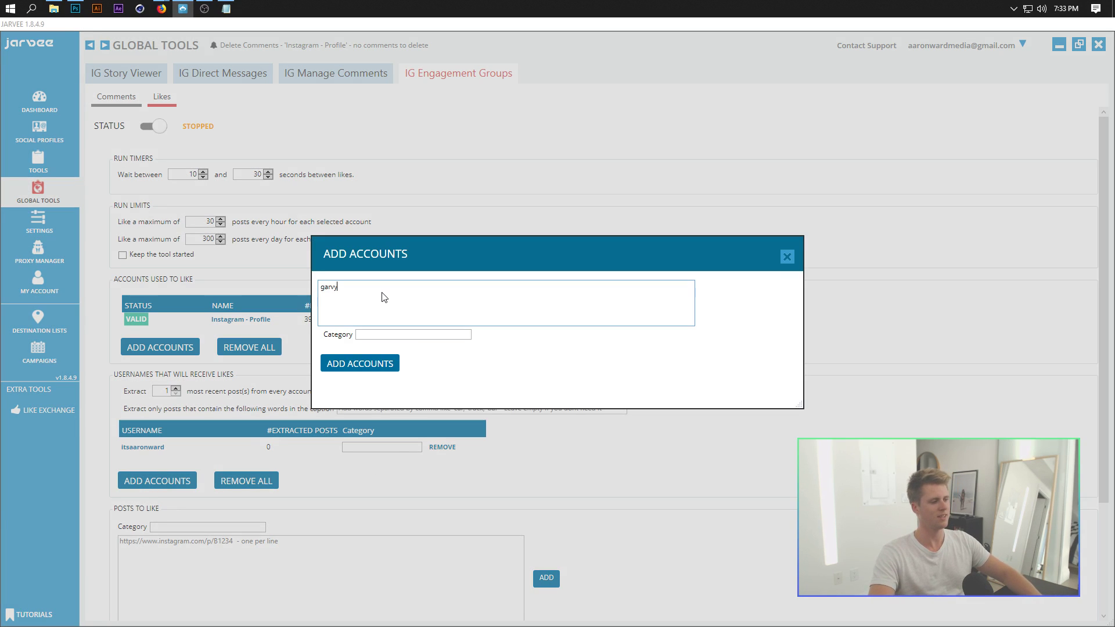
{"action": "key", "text": "BackSpace"}
{"action": "key", "text": "BackSpace"}
{"action": "type", "text": "yvee"}
{"action": "left_click", "coordinate": [357, 364]}
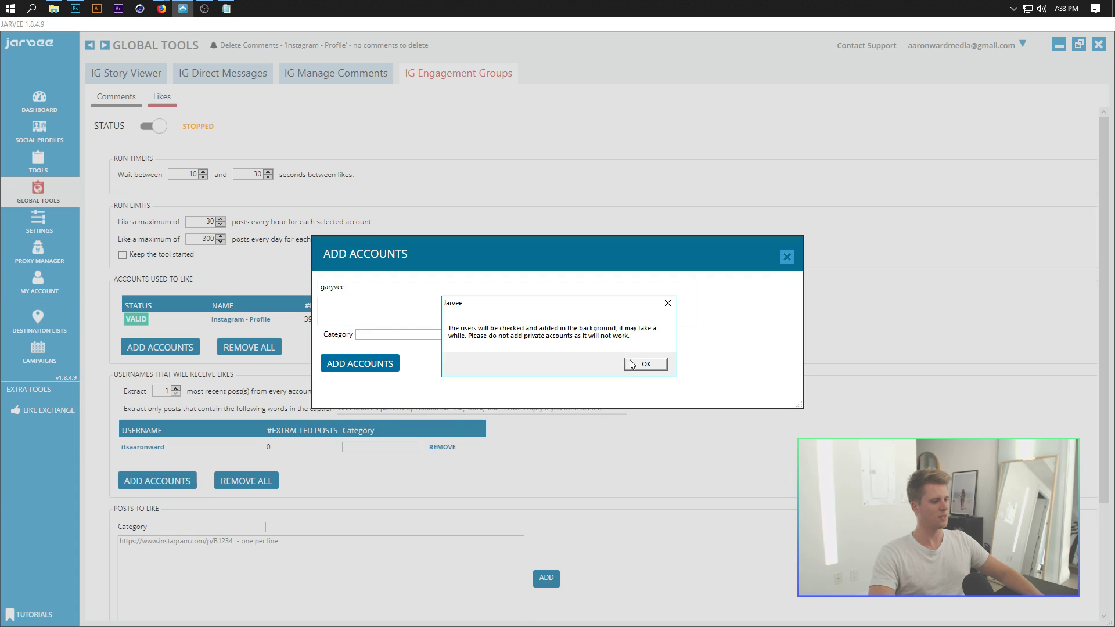
{"action": "left_click", "coordinate": [637, 366]}
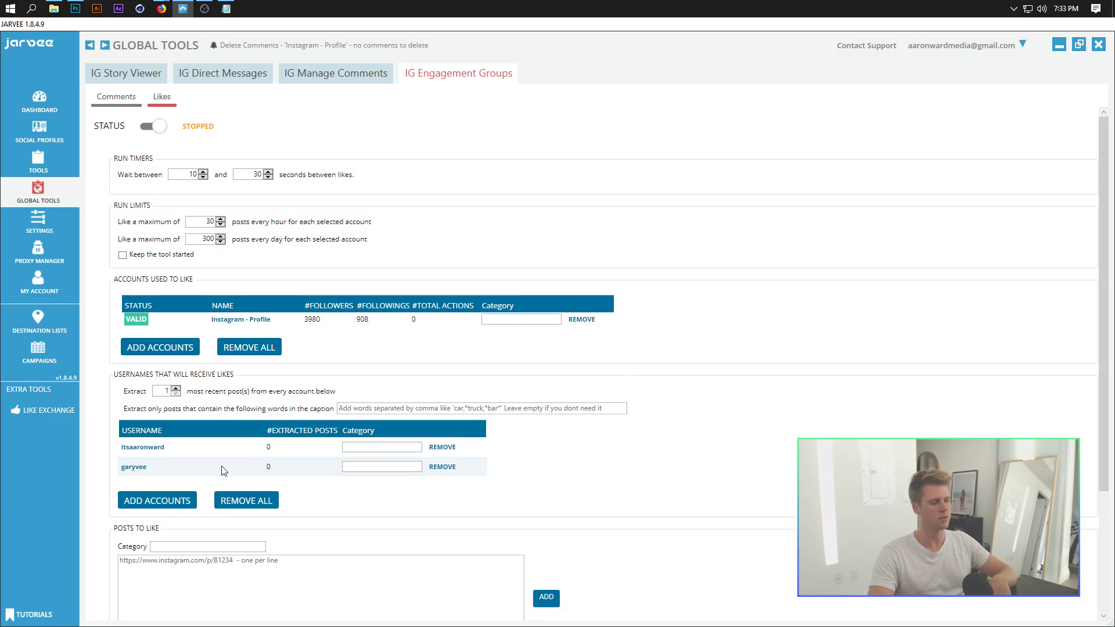
{"action": "scroll", "coordinate": [226, 465], "scroll_direction": "down", "scroll_amount": 1}
{"action": "scroll", "coordinate": [249, 494], "scroll_direction": "down", "scroll_amount": 5}
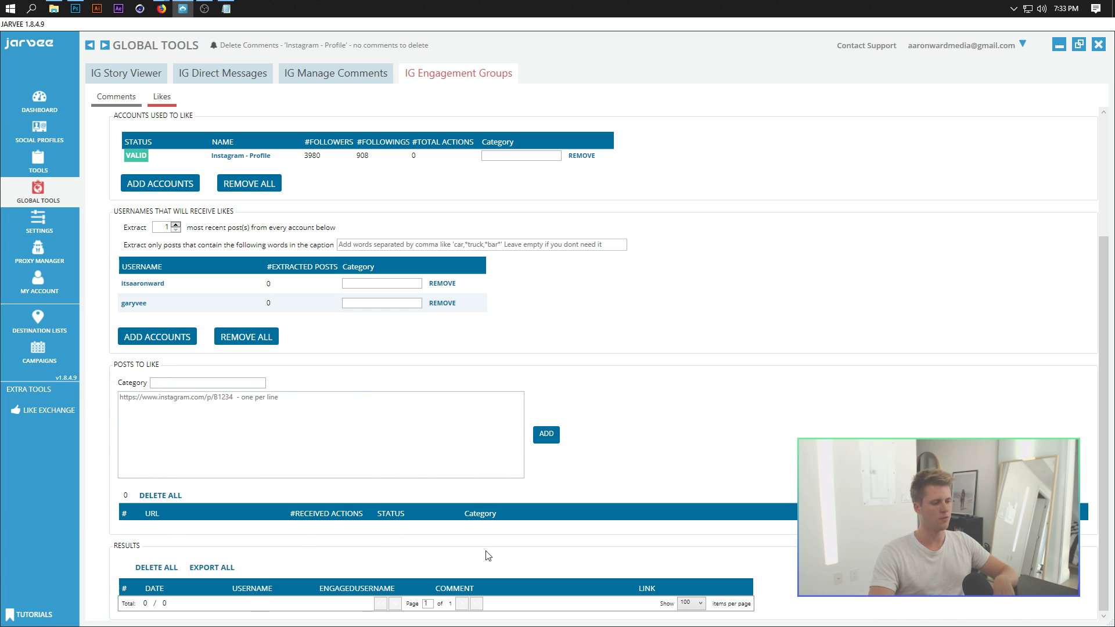
{"action": "scroll", "coordinate": [242, 535], "scroll_direction": "up", "scroll_amount": 6}
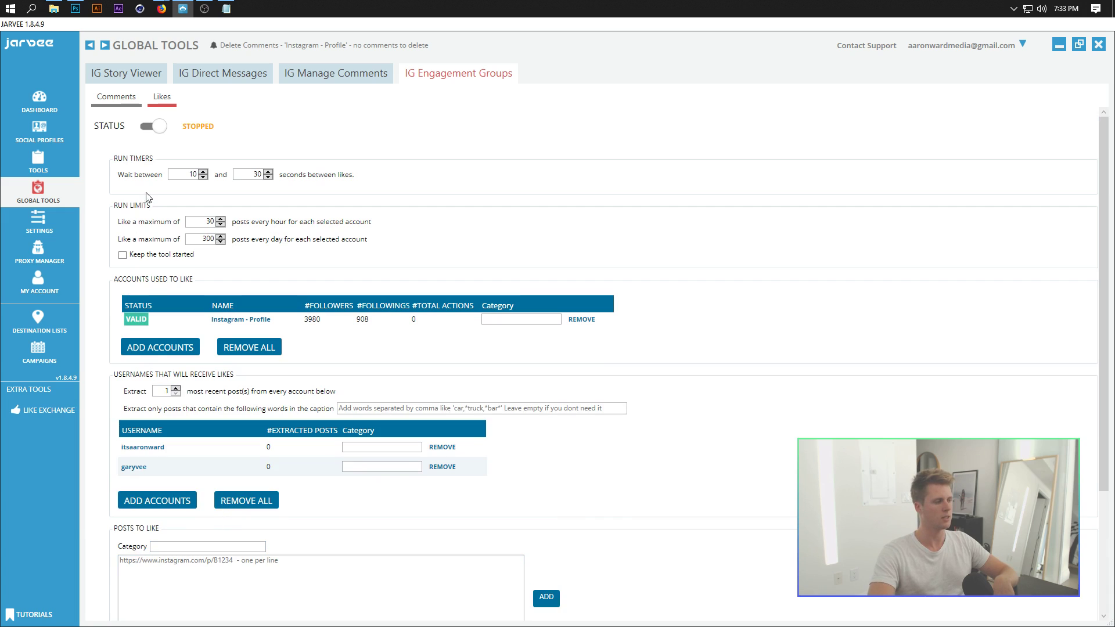
{"action": "double_click", "coordinate": [203, 222]}
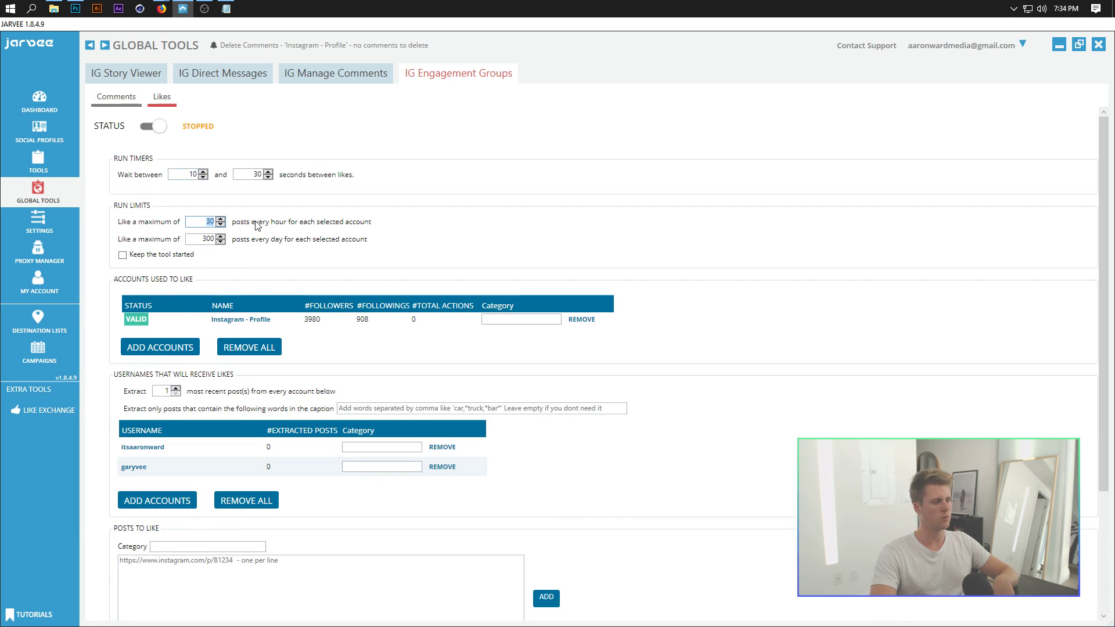
{"action": "double_click", "coordinate": [202, 240]}
{"action": "type", "text": "3"}
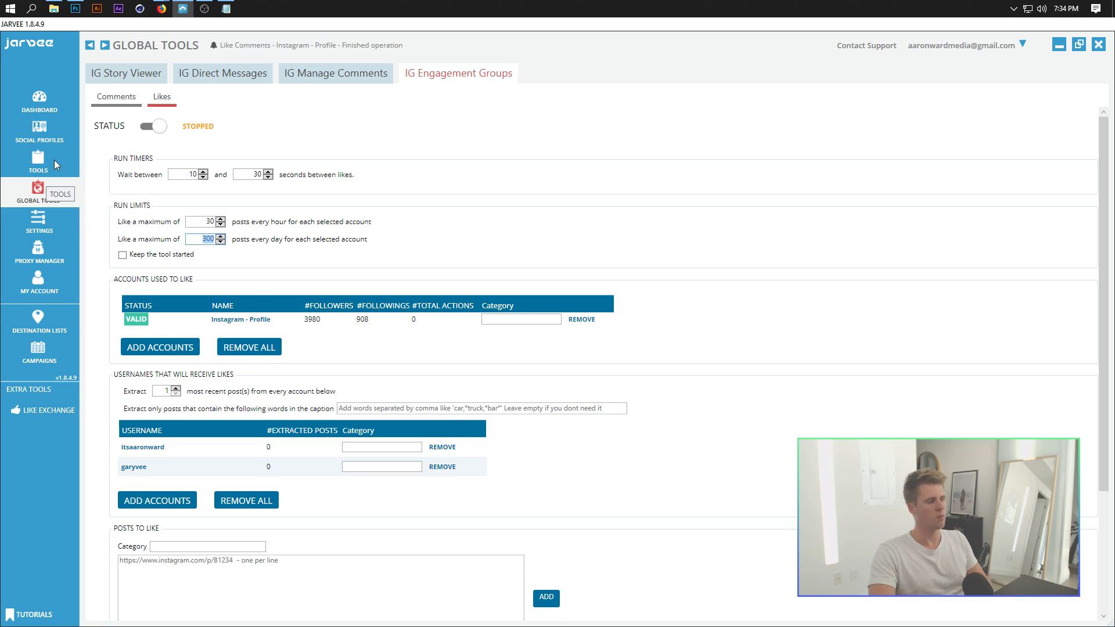
Step: Open the Instagram - Profile account's tool settings to the After Follow Actions
{"action": "left_click", "coordinate": [29, 162]}
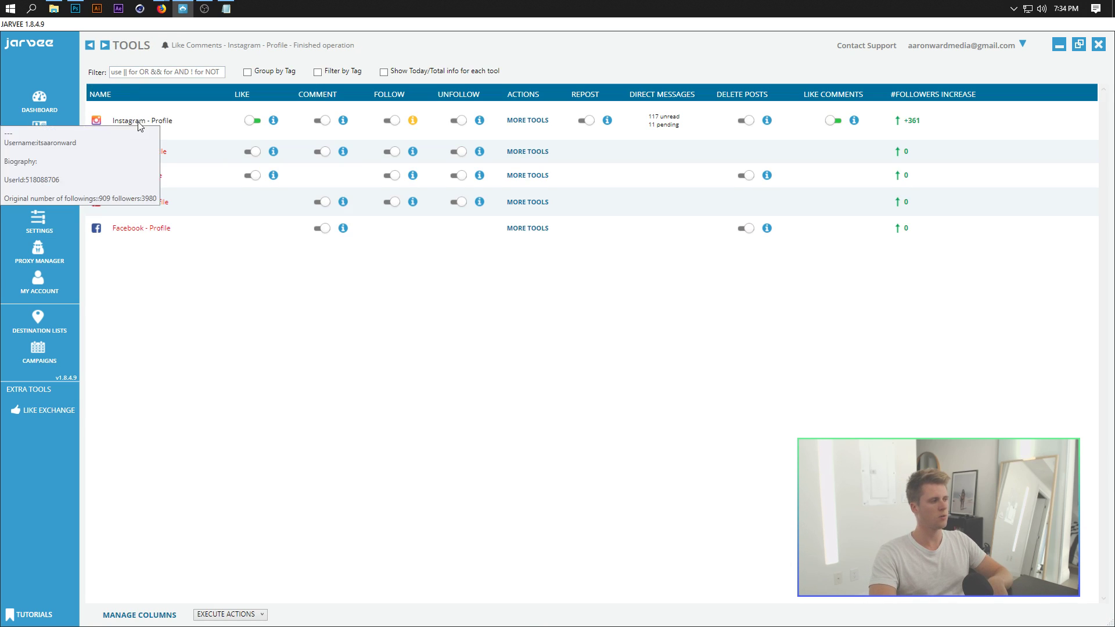
{"action": "left_click", "coordinate": [290, 119]}
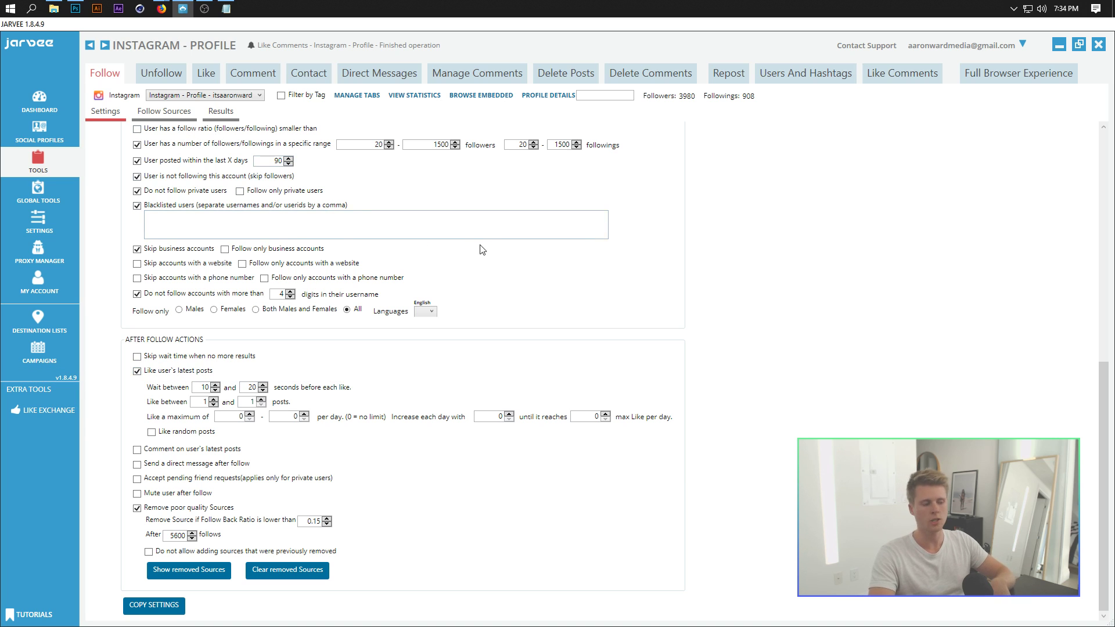
{"action": "scroll", "coordinate": [563, 289], "scroll_direction": "up", "scroll_amount": 6}
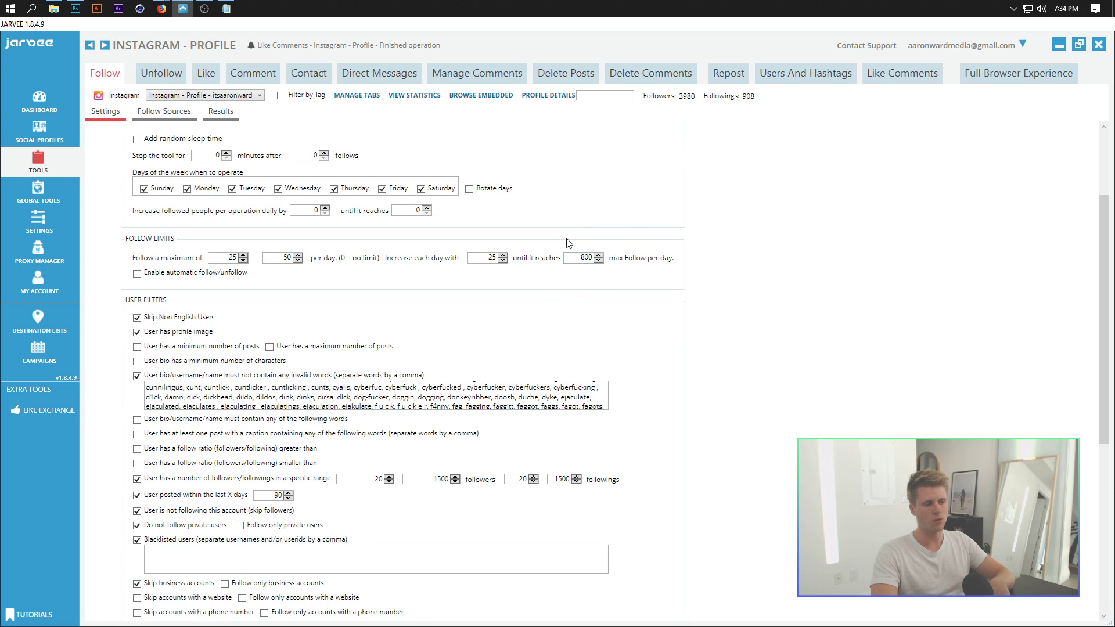
{"action": "scroll", "coordinate": [568, 243], "scroll_direction": "down", "scroll_amount": 6}
Step: Try 700, then 200 as the max likes per day target, then clear it
{"action": "left_click", "coordinate": [594, 416]}
{"action": "type", "text": "700"}
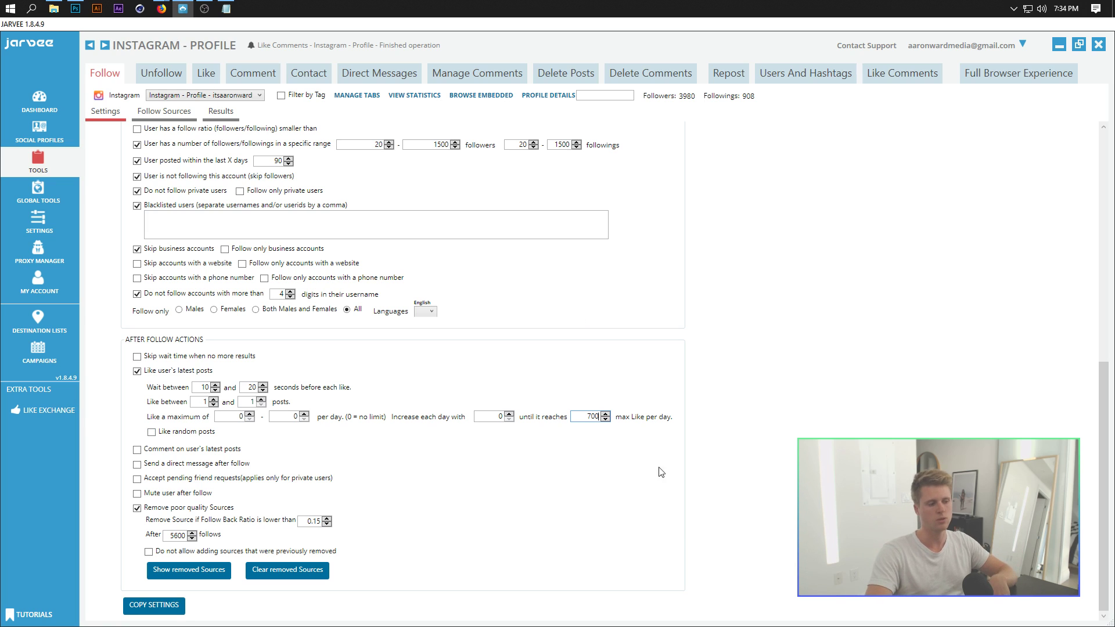
{"action": "double_click", "coordinate": [594, 417]}
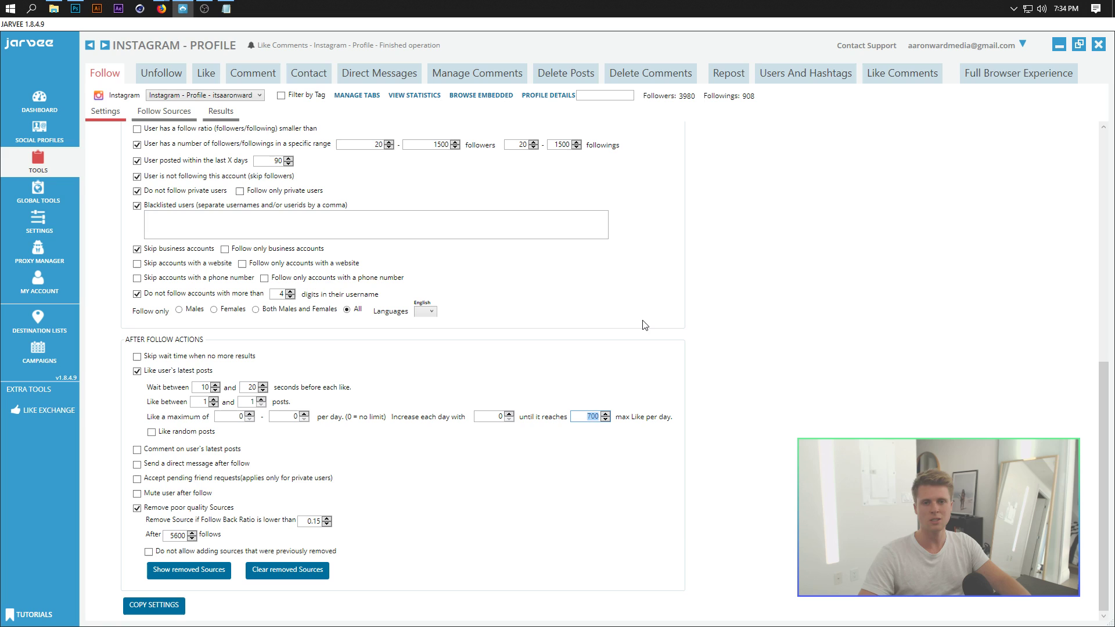
{"action": "type", "text": "200"}
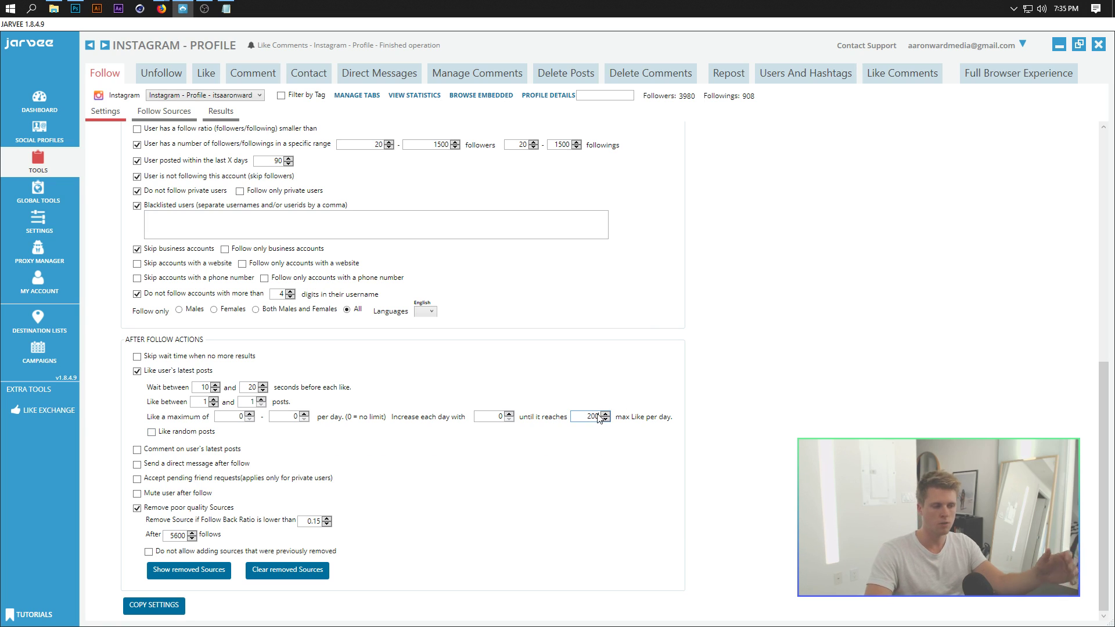
{"action": "left_click_drag", "start_coordinate": [598, 418], "coordinate": [585, 418]}
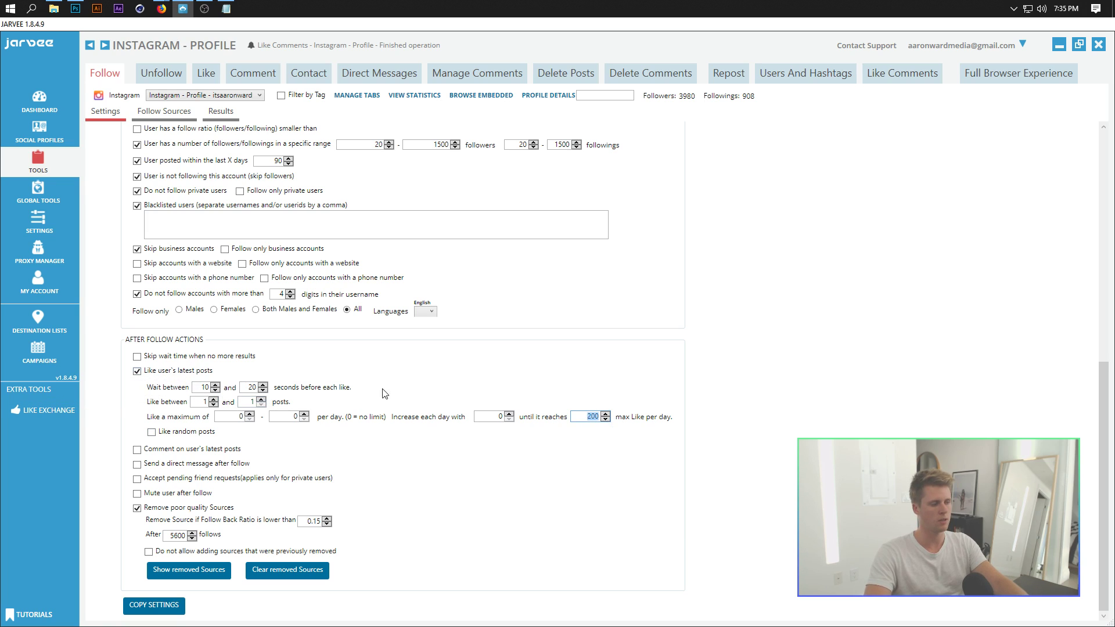
{"action": "key", "text": "BackSpace"}
{"action": "left_click", "coordinate": [619, 449]}
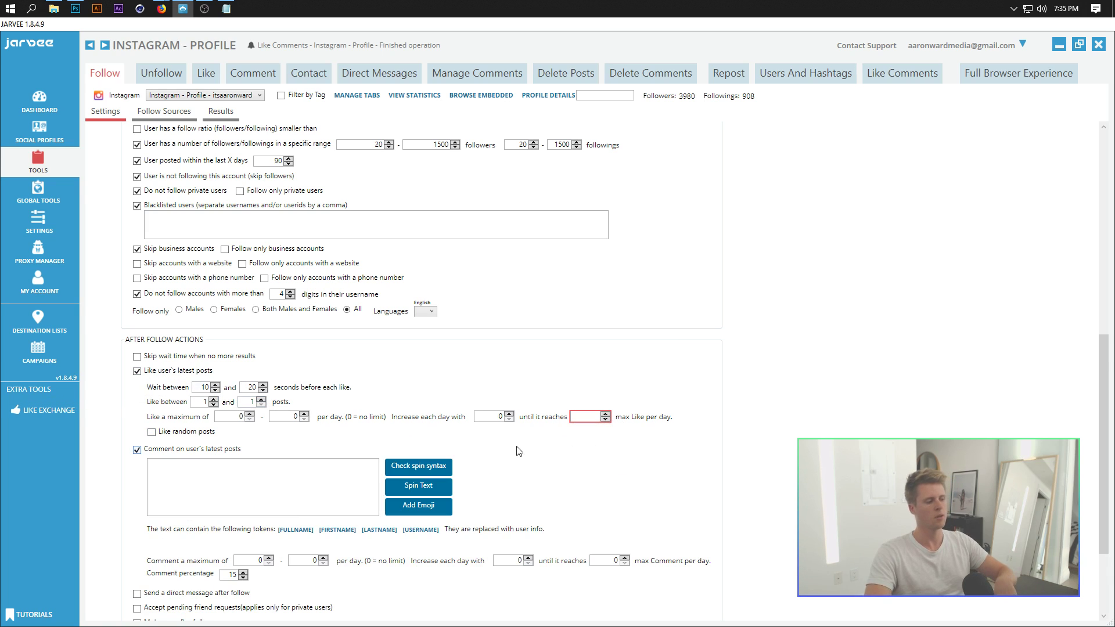
{"action": "left_click", "coordinate": [138, 449]}
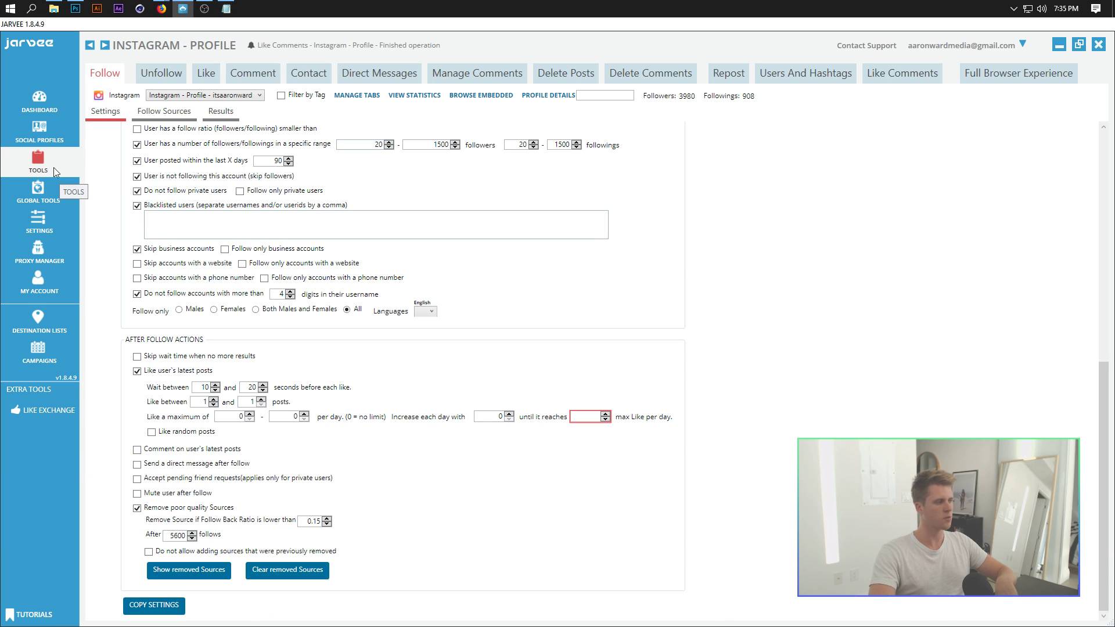
Step: Go back to Global Tools' IG Engagement Groups Likes settings (30 hourly, 300 daily limits)
{"action": "left_click", "coordinate": [38, 193]}
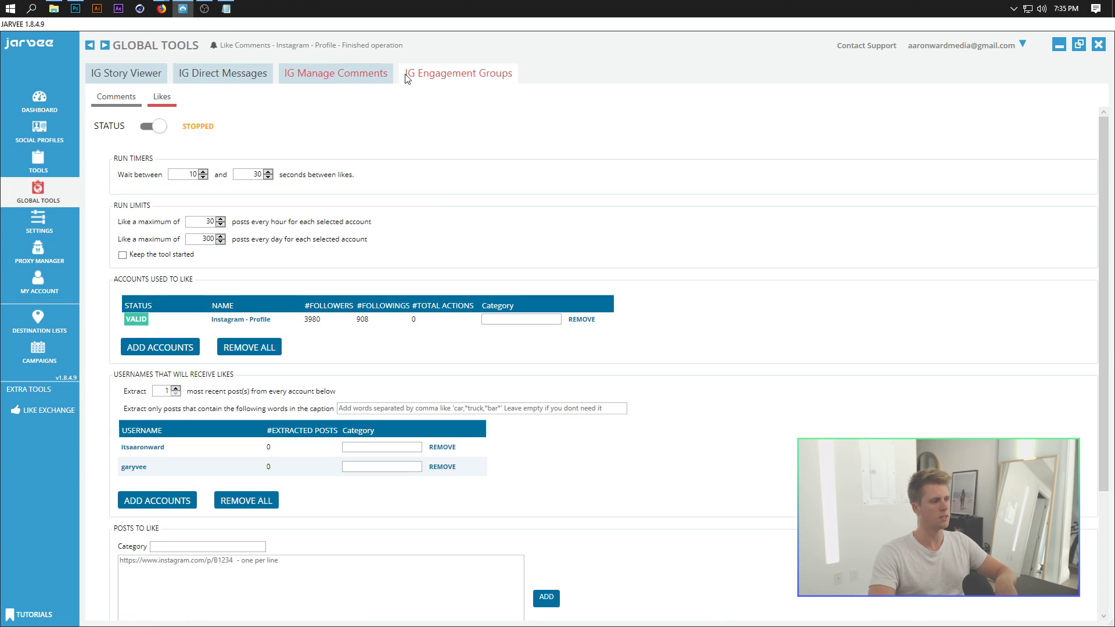